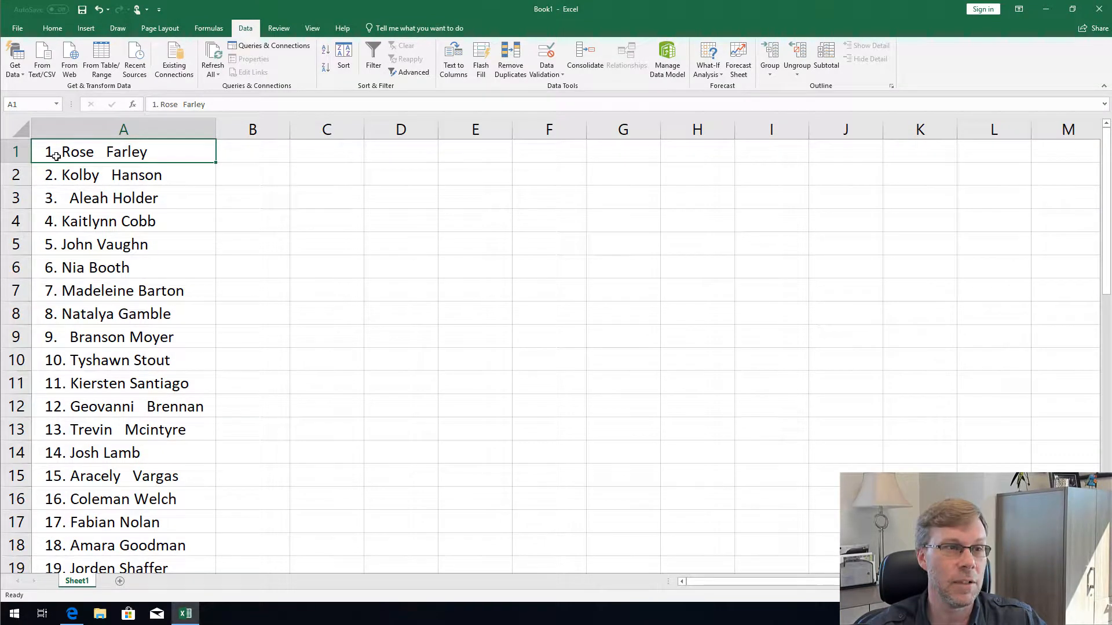
Start a Text to Columns conversion of the numbered name list in column A, with Delimited as the data type.
{"action": "left_click", "coordinate": [113, 152]}
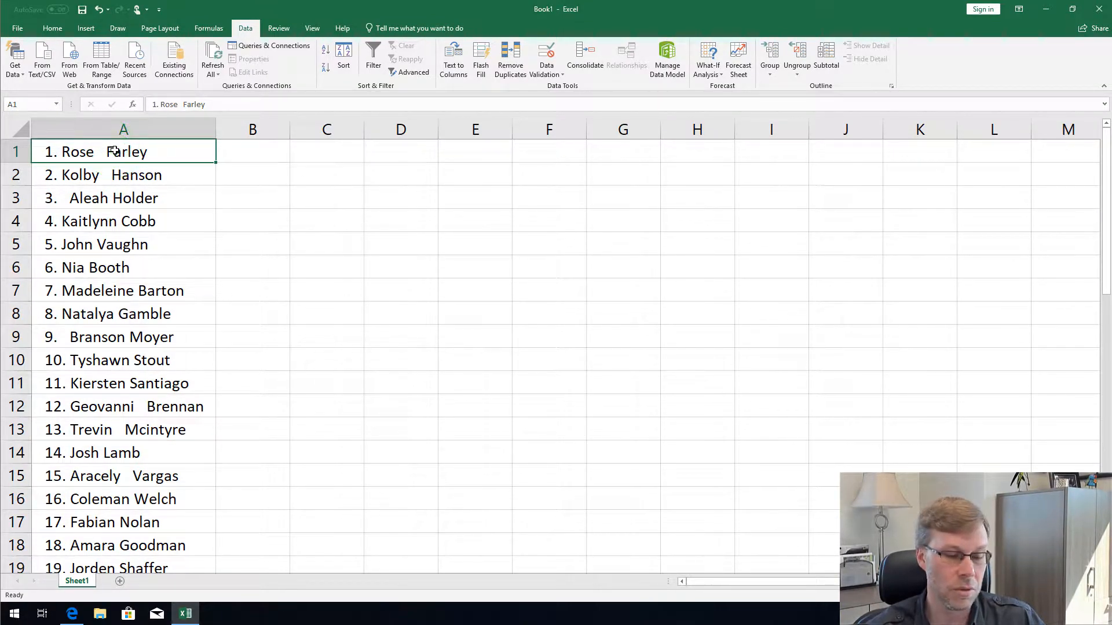
{"action": "key", "text": "ctrl+shift+Down"}
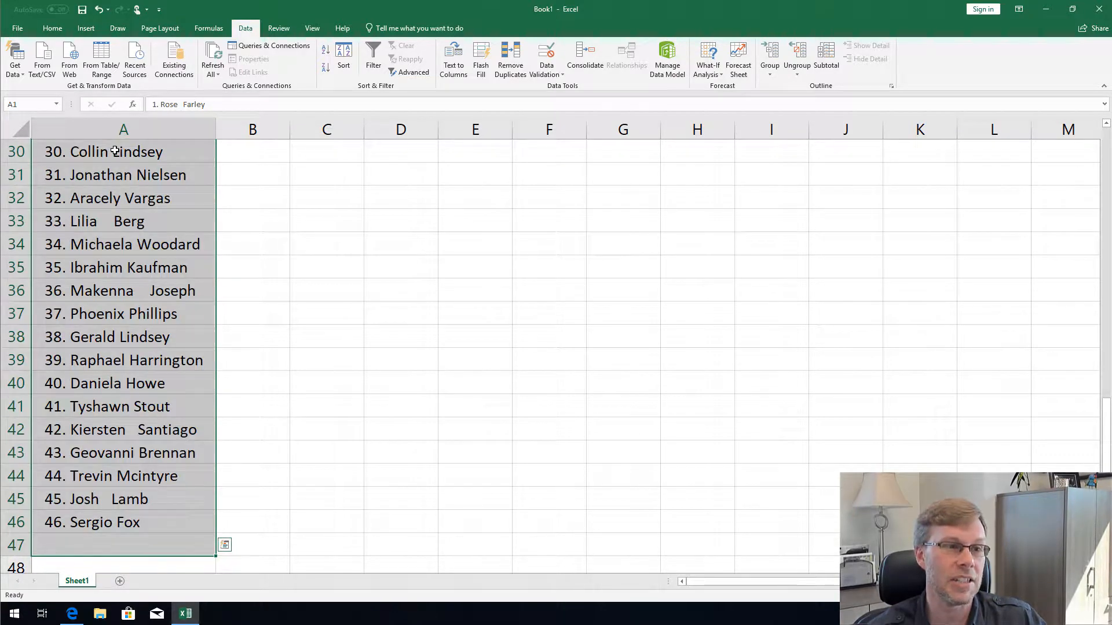
{"action": "scroll", "coordinate": [114, 143], "scroll_direction": "up", "scroll_amount": 1}
{"action": "scroll", "coordinate": [114, 143], "scroll_direction": "up", "scroll_amount": 9}
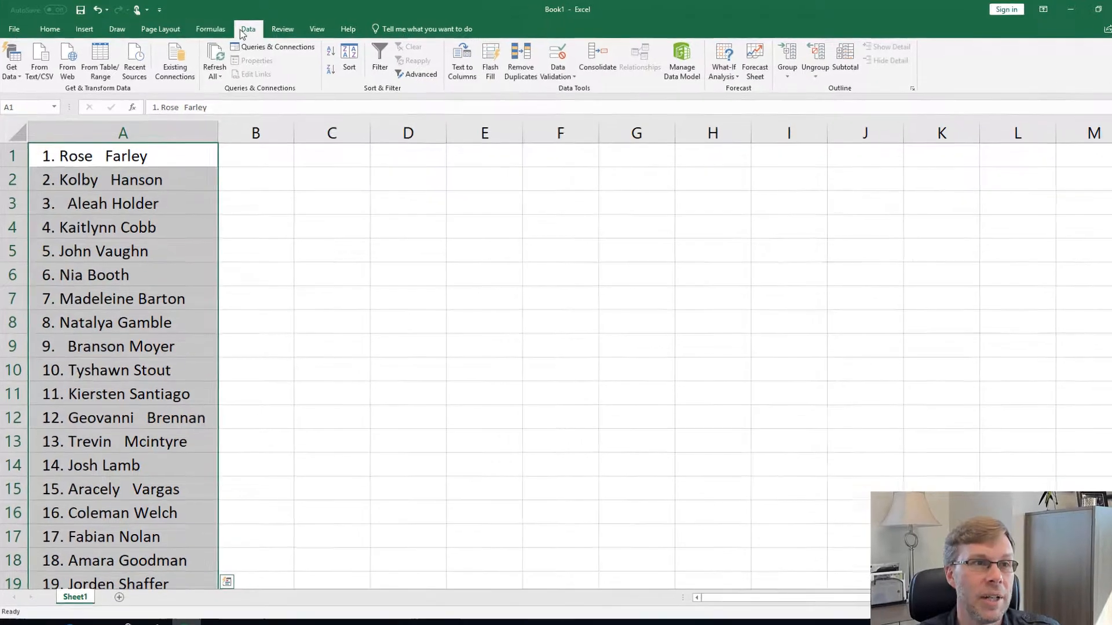
{"action": "left_click", "coordinate": [245, 29]}
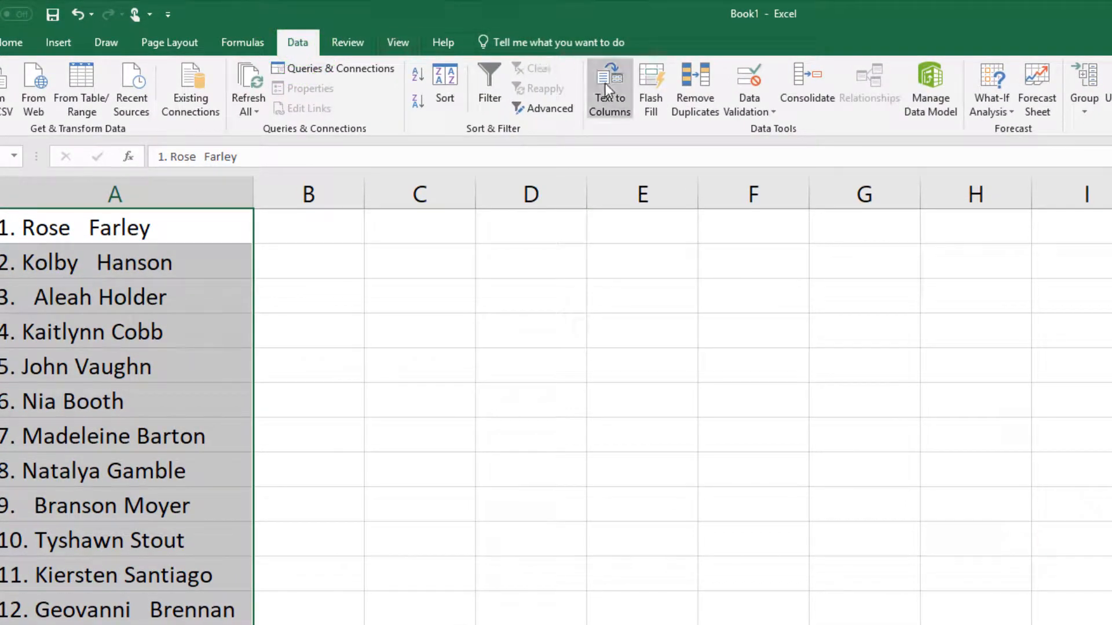
{"action": "left_click", "coordinate": [606, 98]}
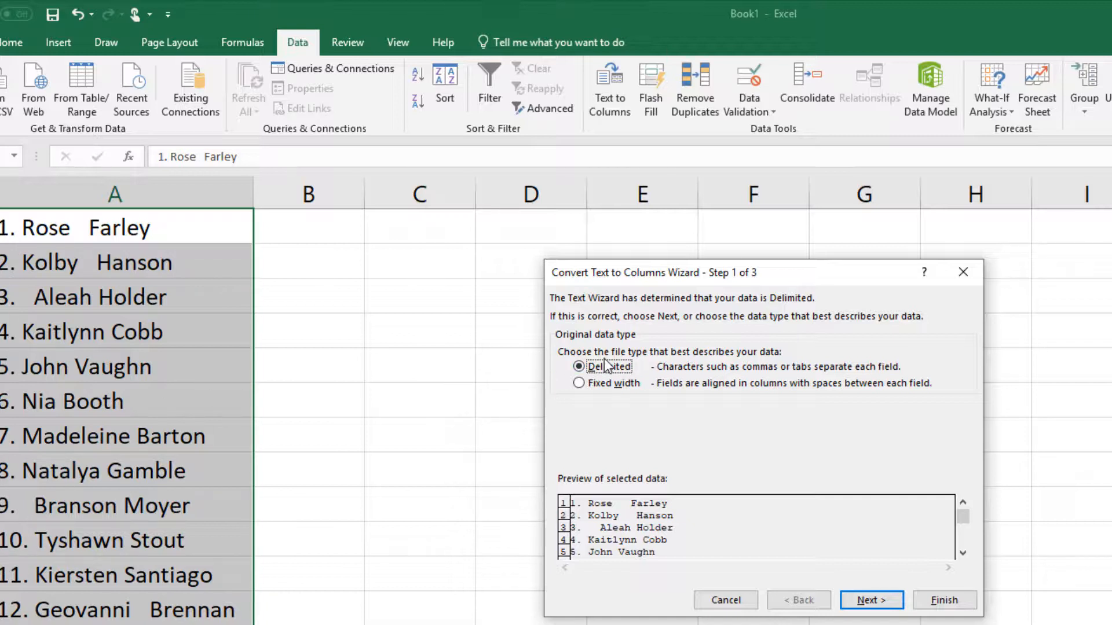
{"action": "left_click", "coordinate": [870, 600]}
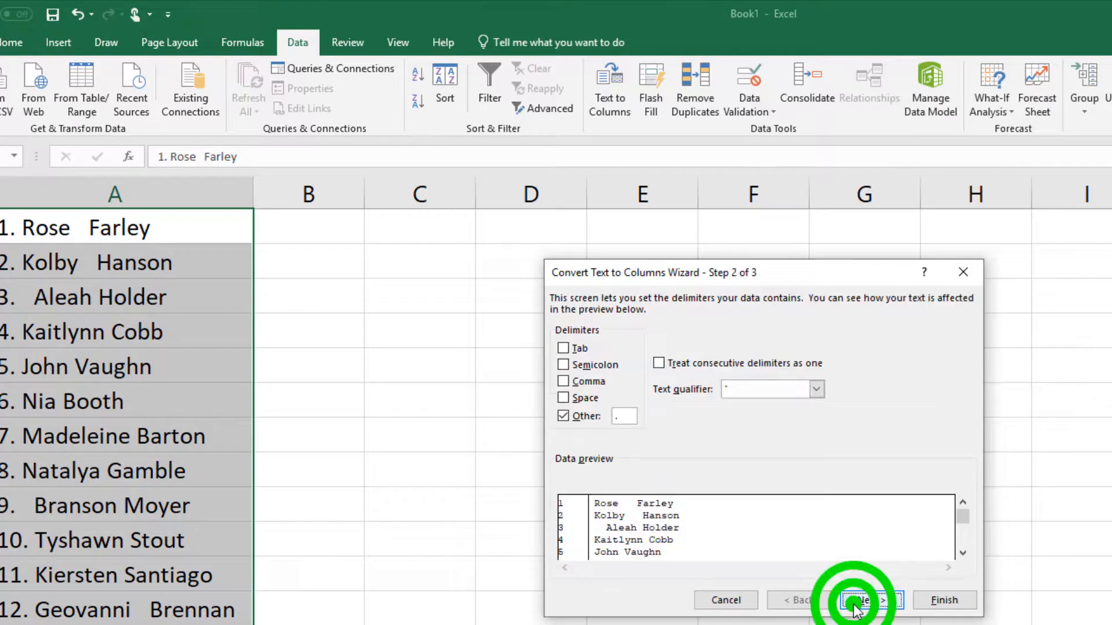
Set a period as the only delimiter and finish splitting the list numbers from the names.
{"action": "left_click", "coordinate": [561, 415]}
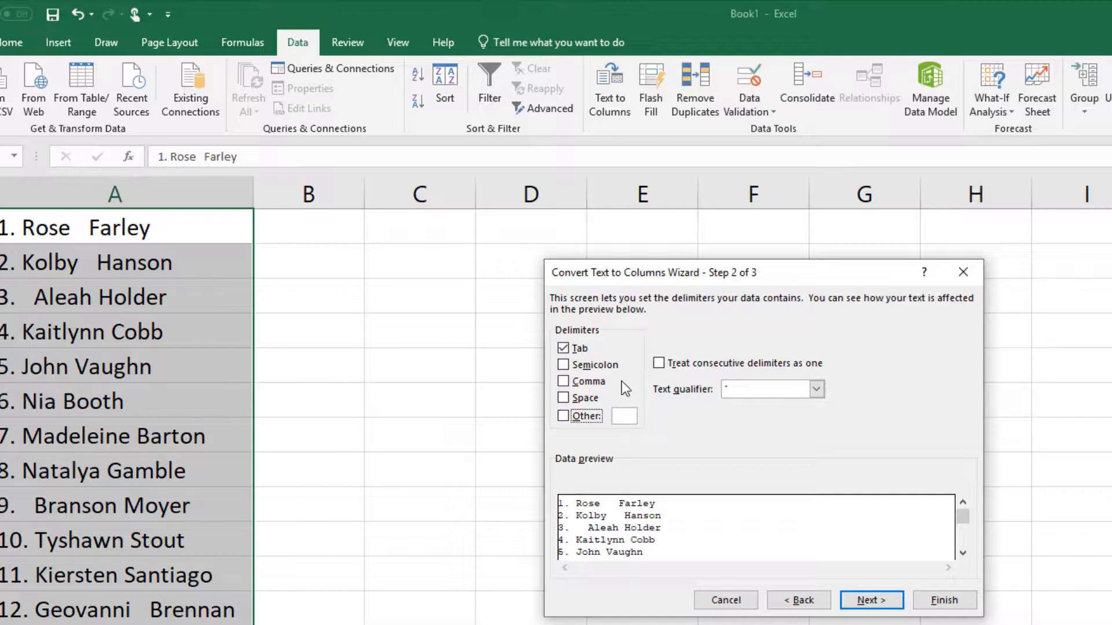
{"action": "left_click", "coordinate": [563, 349]}
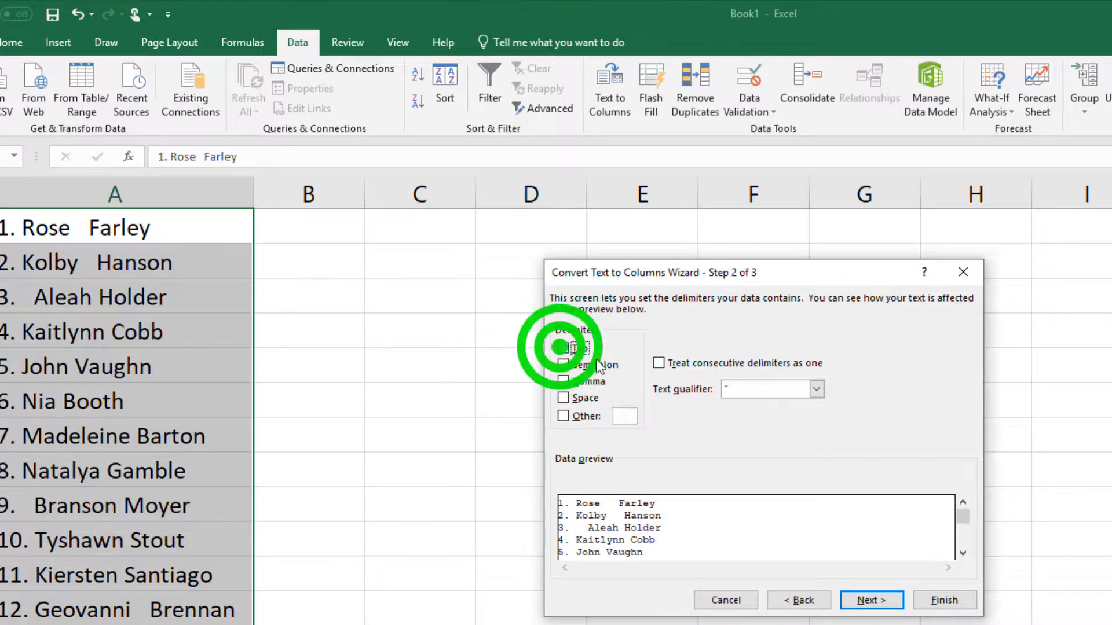
{"action": "left_click", "coordinate": [563, 416]}
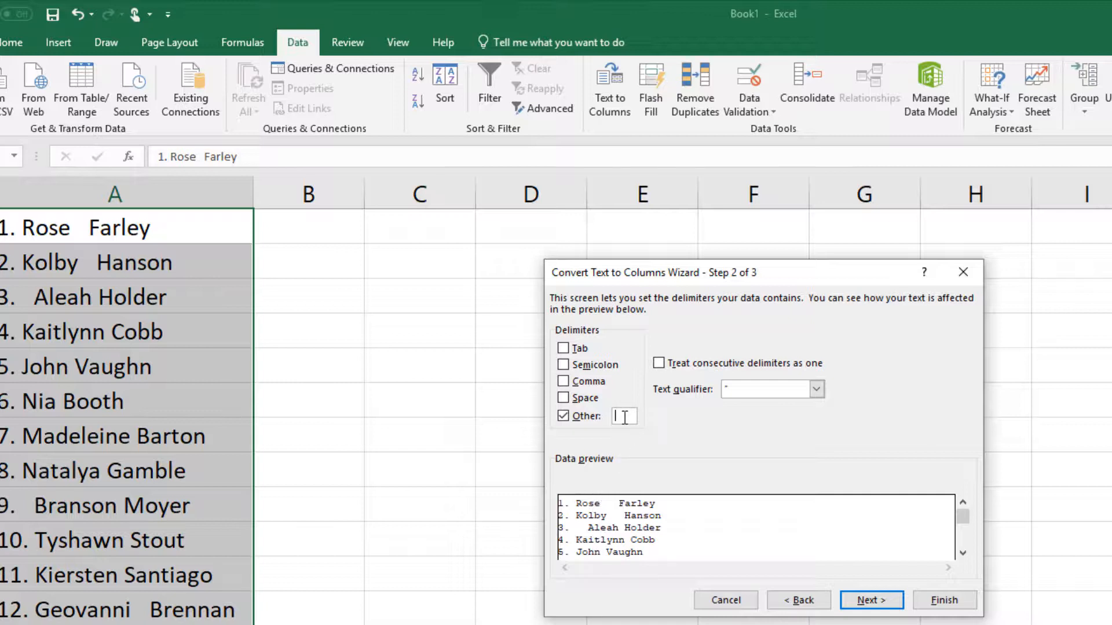
{"action": "type", "text": "."}
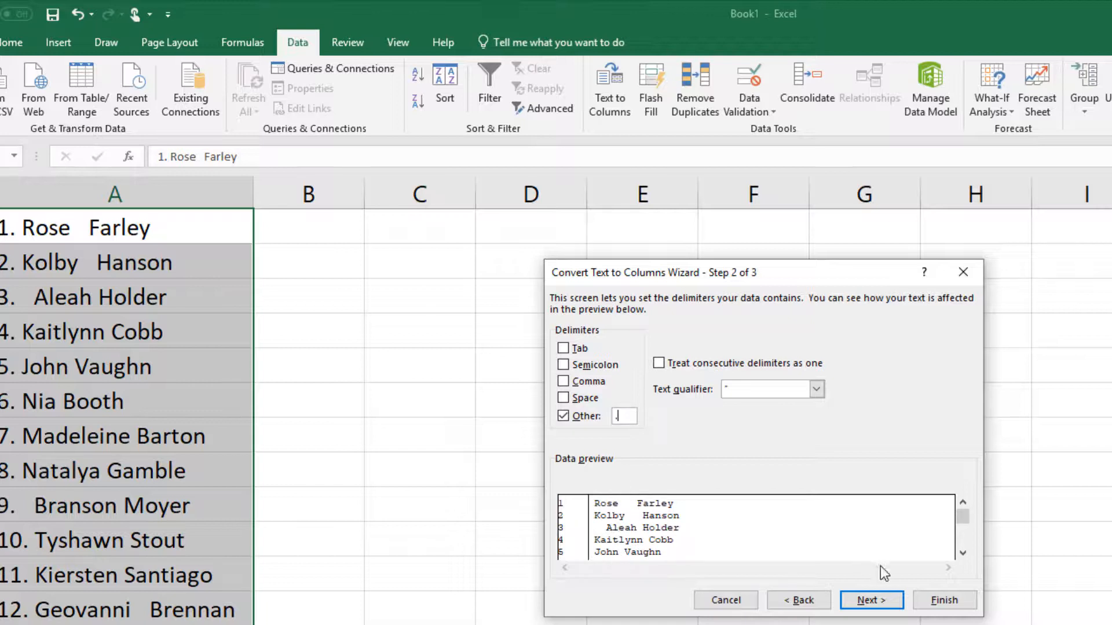
{"action": "left_click", "coordinate": [943, 599]}
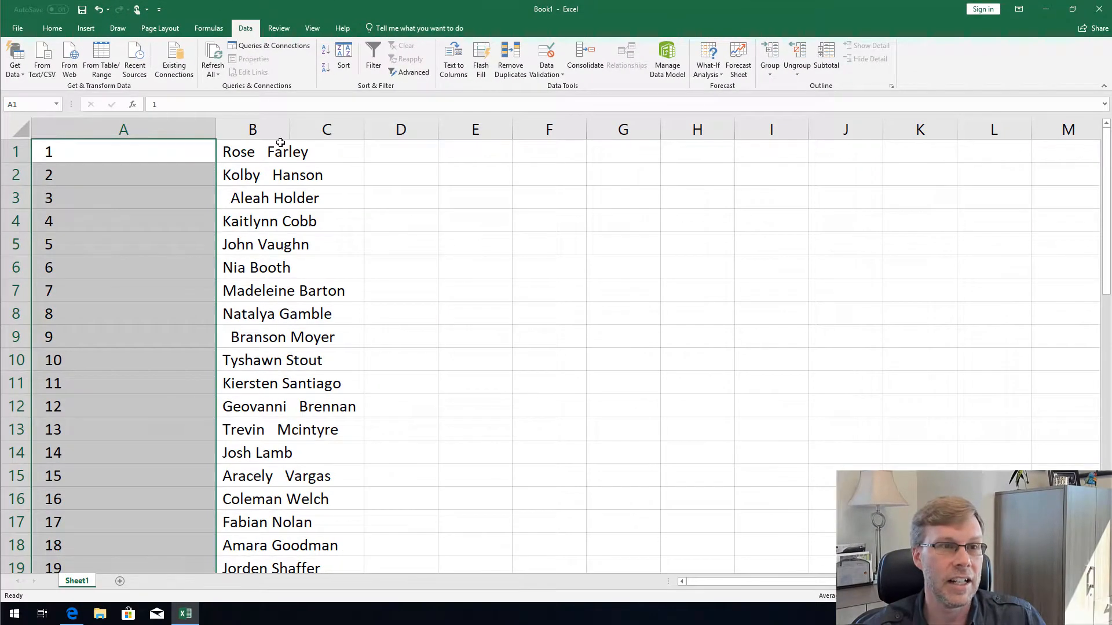
Fit column B's width to the names and delete column A with the list numbers.
{"action": "double_click", "coordinate": [290, 128]}
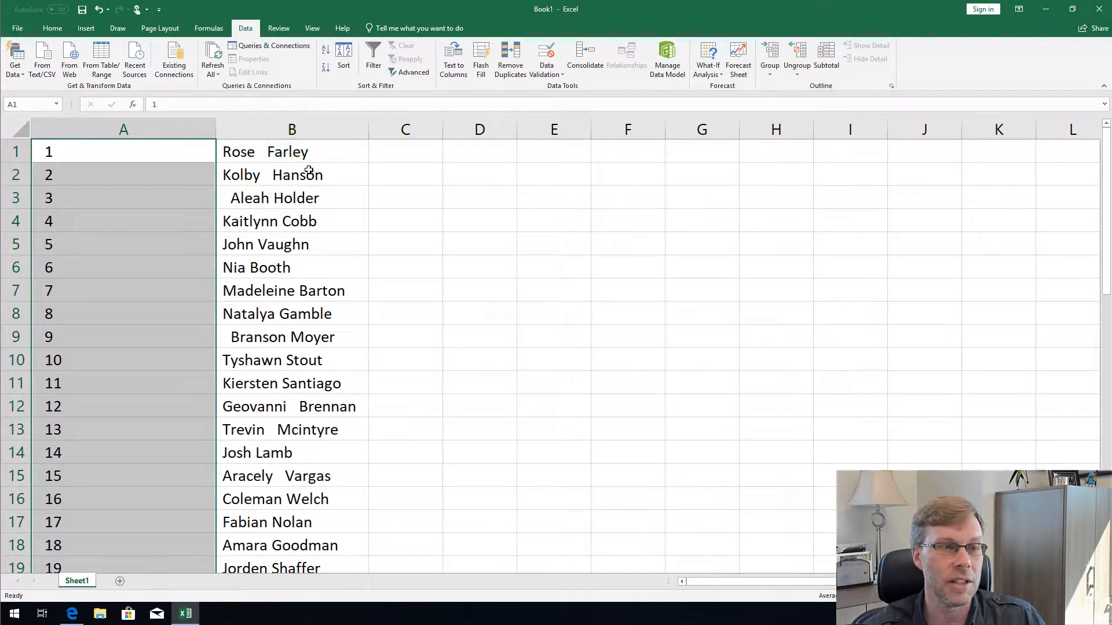
{"action": "left_click", "coordinate": [175, 128]}
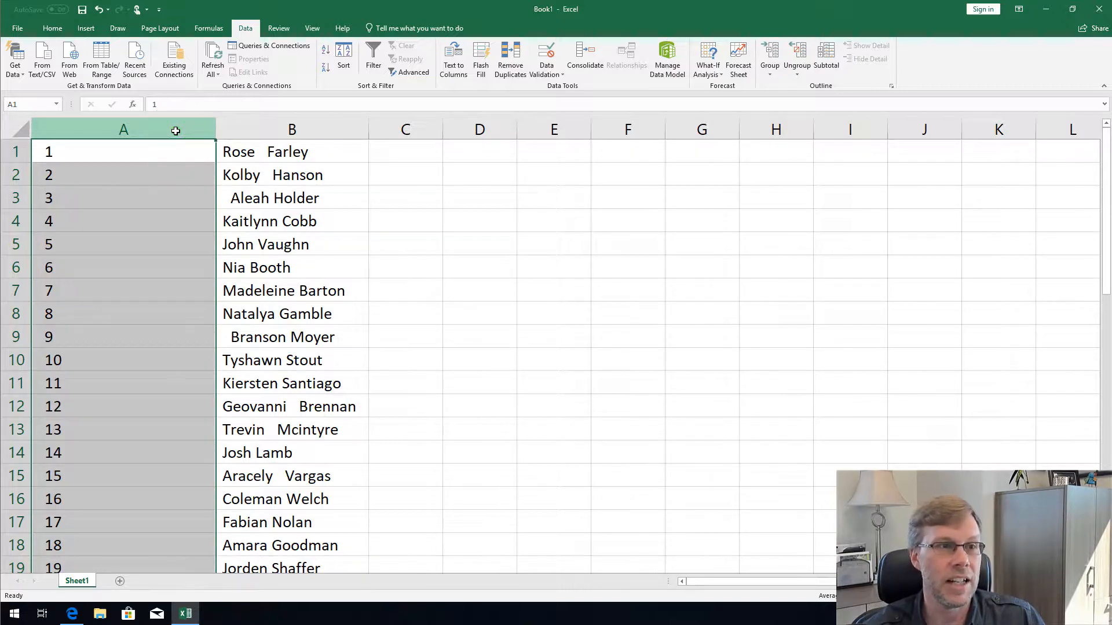
{"action": "right_click", "coordinate": [176, 131]}
{"action": "left_click", "coordinate": [213, 226]}
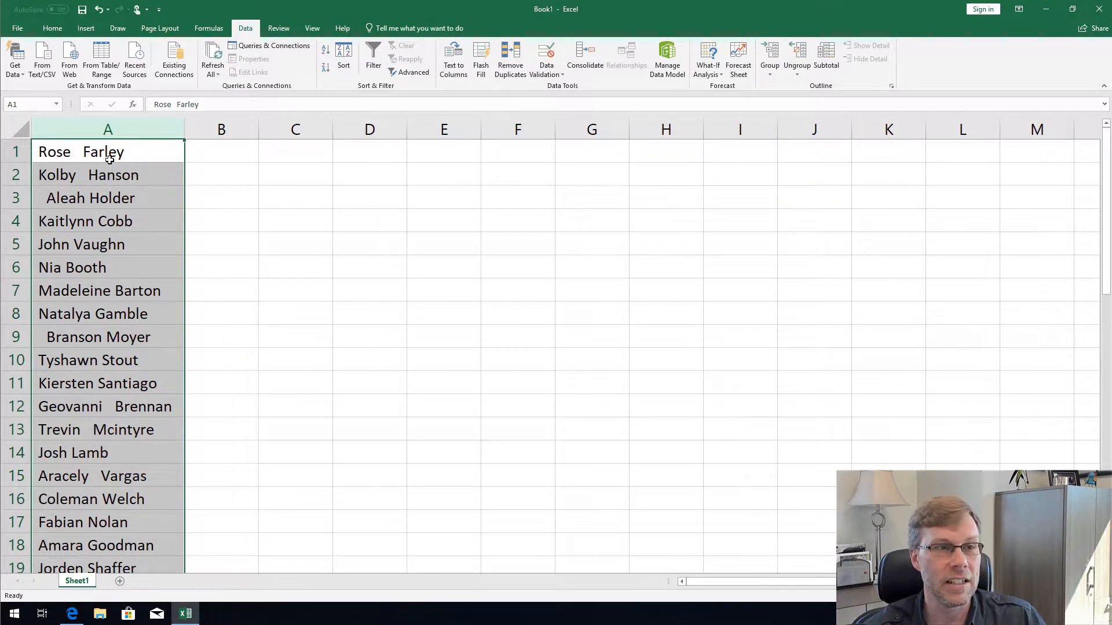
Enter the formula =TRIM(A1) in cell B1 and fit column B's width to the result.
{"action": "left_click", "coordinate": [217, 152]}
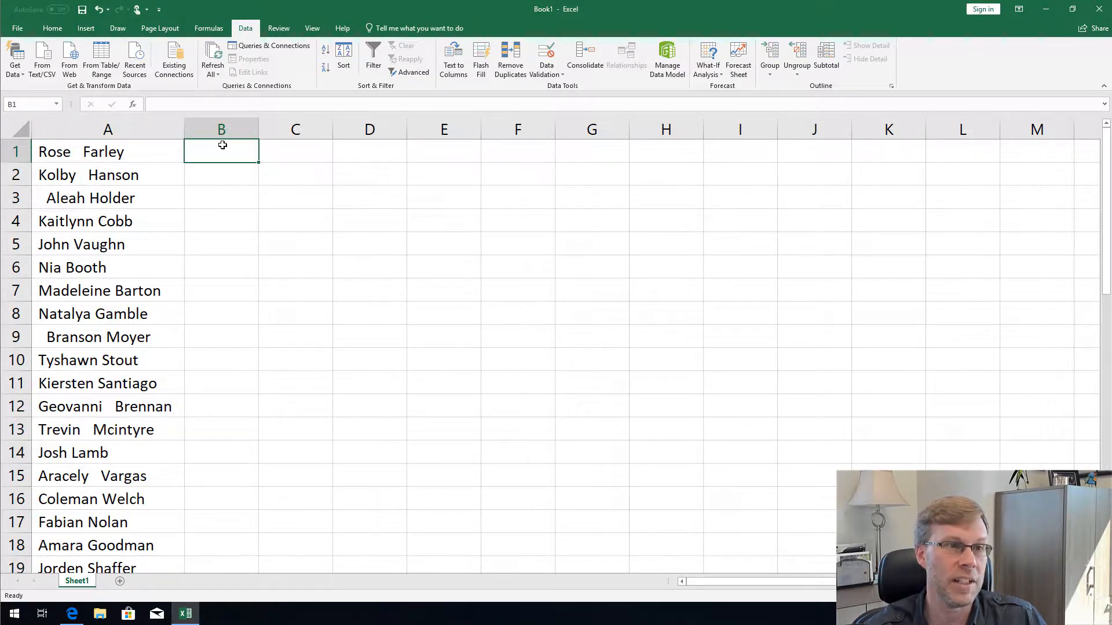
{"action": "type", "text": "="}
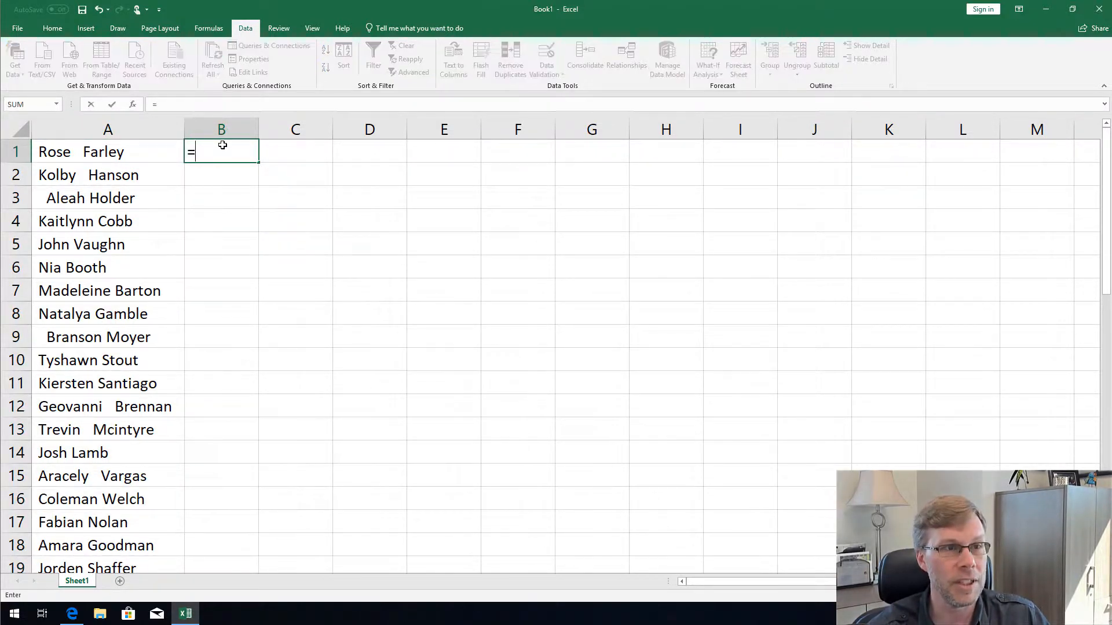
{"action": "type", "text": "Trim"}
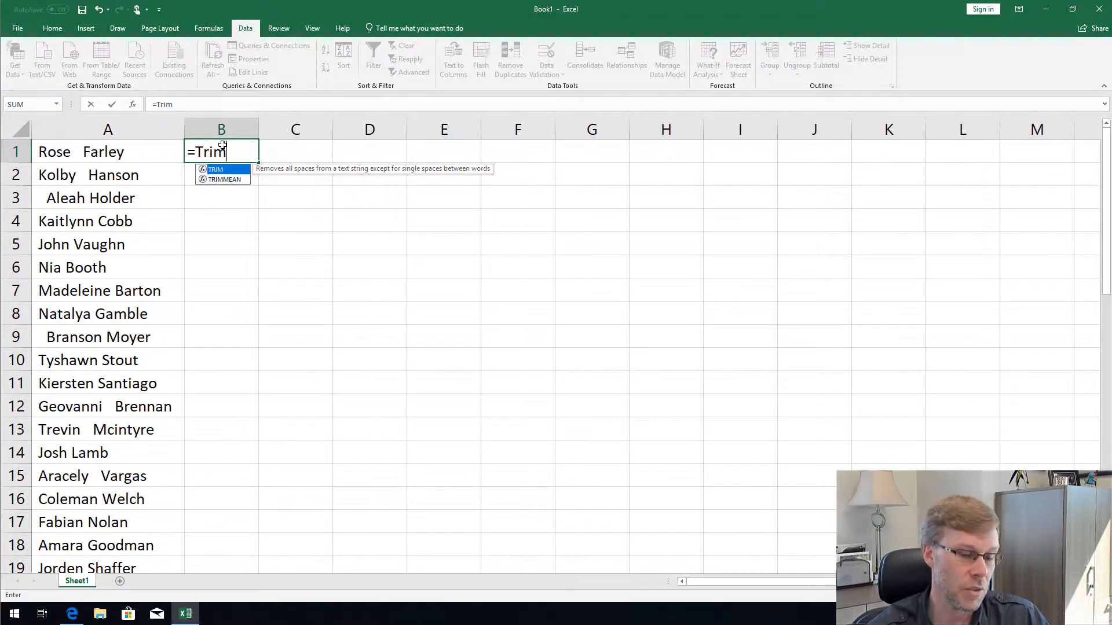
{"action": "type", "text": "("}
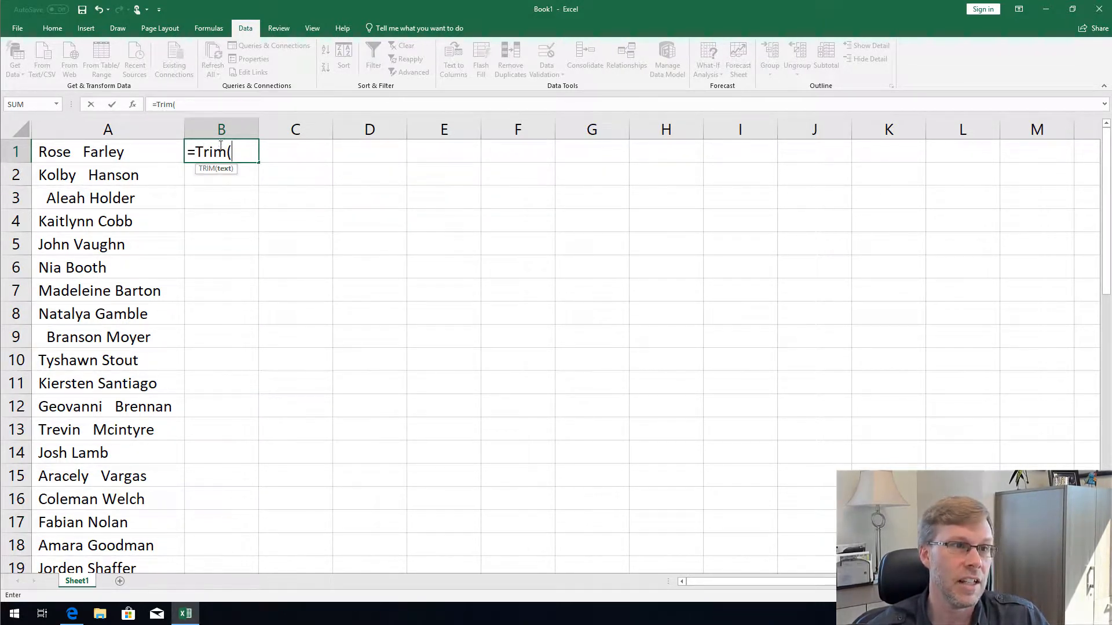
{"action": "left_click", "coordinate": [131, 152]}
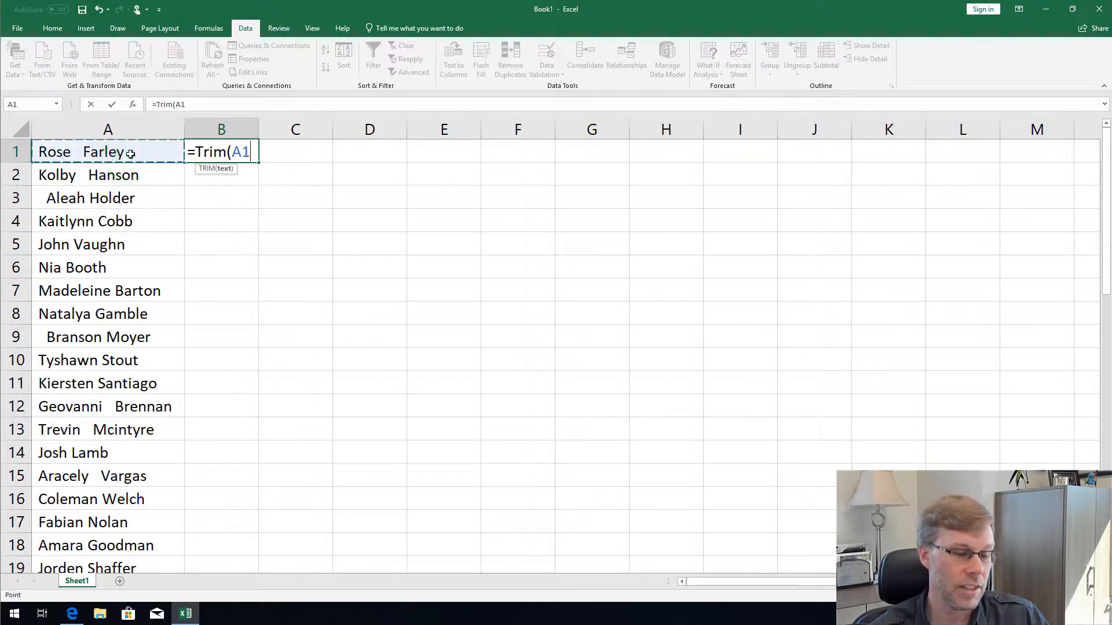
{"action": "type", "text": ")"}
{"action": "key", "text": "Return"}
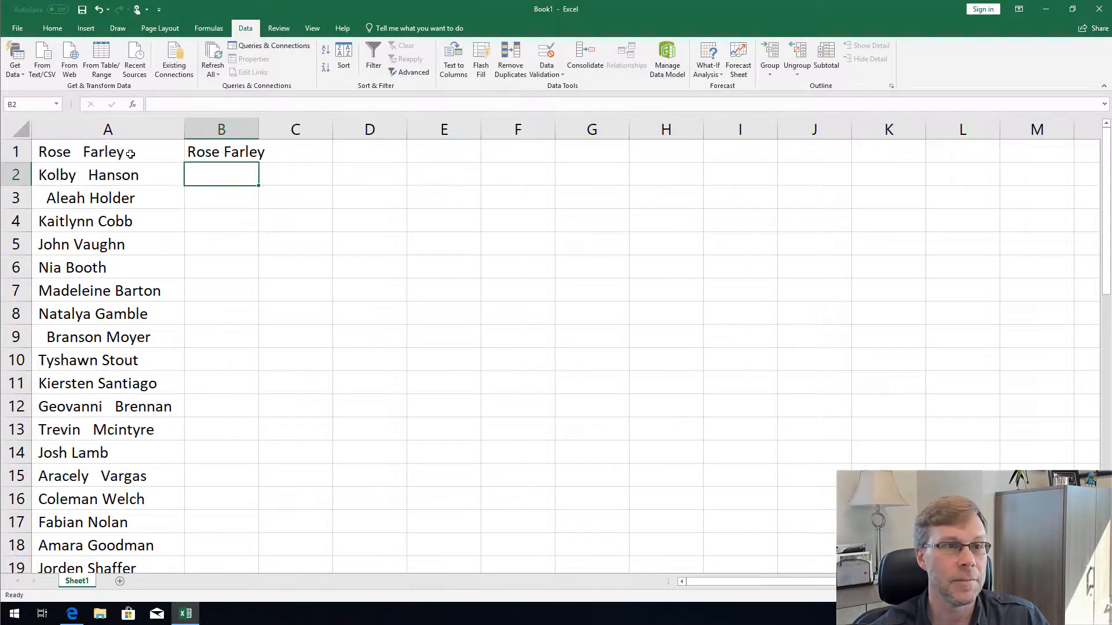
{"action": "double_click", "coordinate": [260, 130]}
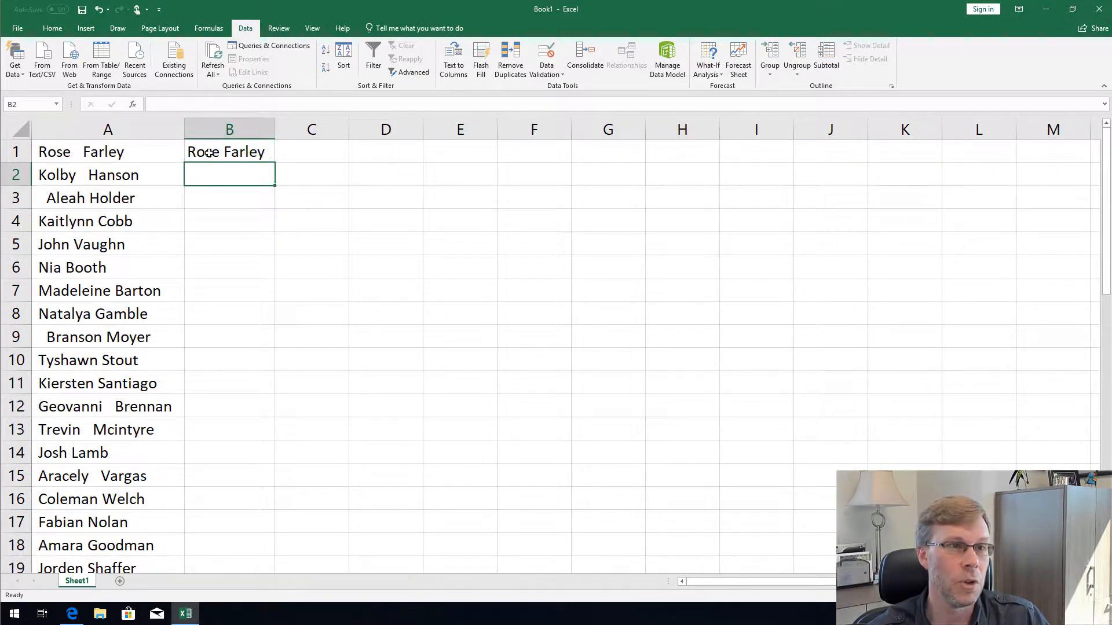
Fill the TRIM formula from B1 down to B46 and fit column B's width to the names.
{"action": "left_click", "coordinate": [252, 149]}
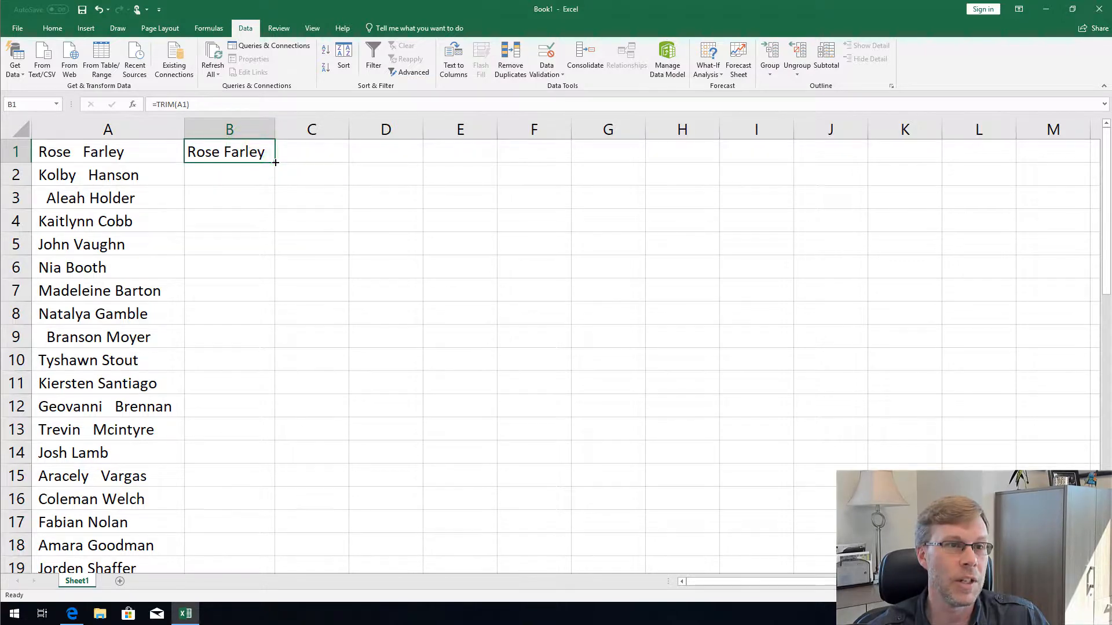
{"action": "left_click_drag", "start_coordinate": [275, 162], "coordinate": [257, 521]}
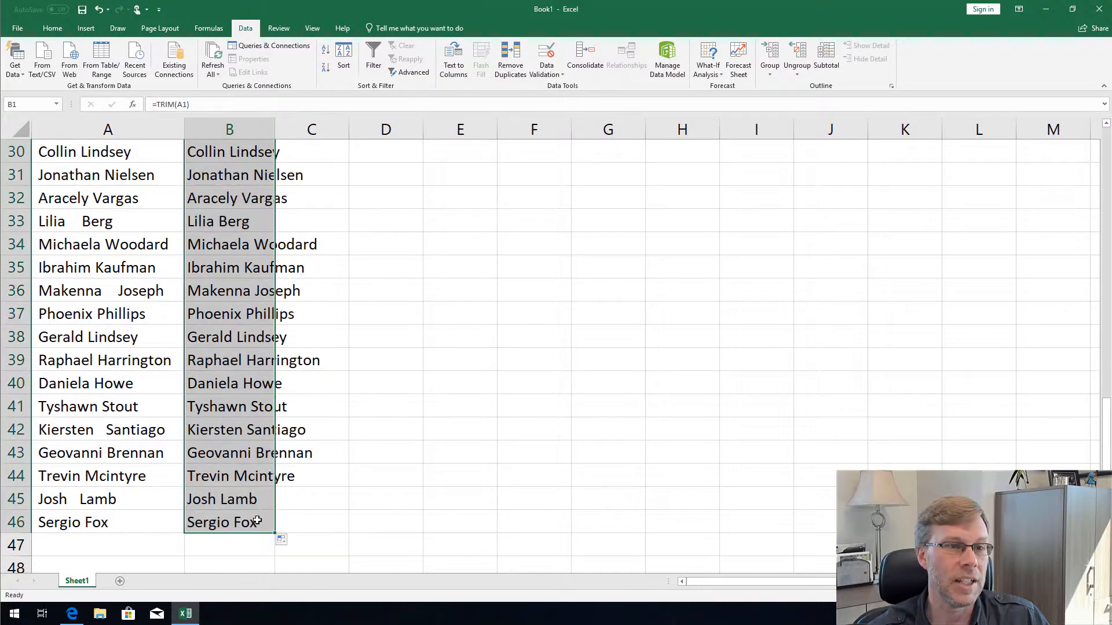
{"action": "double_click", "coordinate": [275, 123]}
{"action": "scroll", "coordinate": [272, 121], "scroll_direction": "up", "scroll_amount": 10}
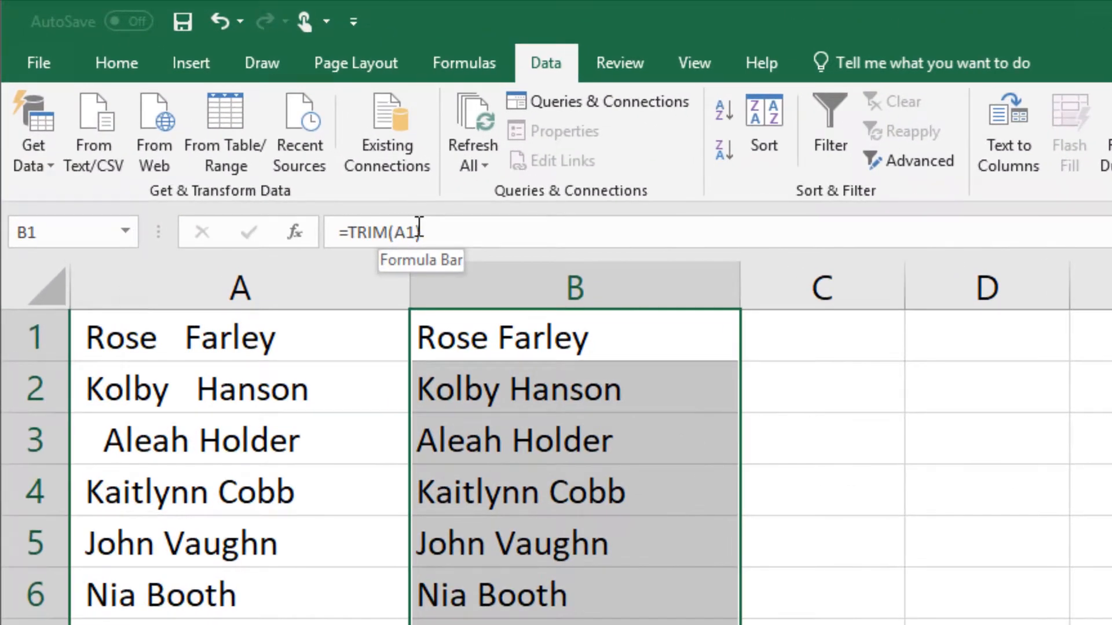
{"action": "left_click_drag", "start_coordinate": [395, 213], "coordinate": [293, 222]}
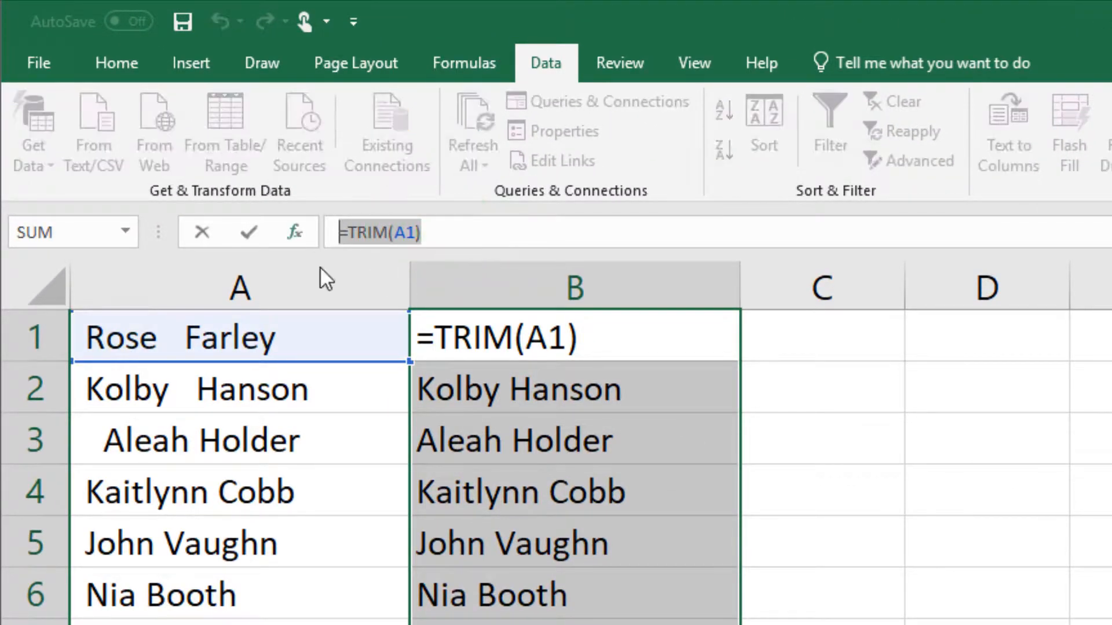
{"action": "type", "text": "="}
{"action": "left_click", "coordinate": [559, 399]}
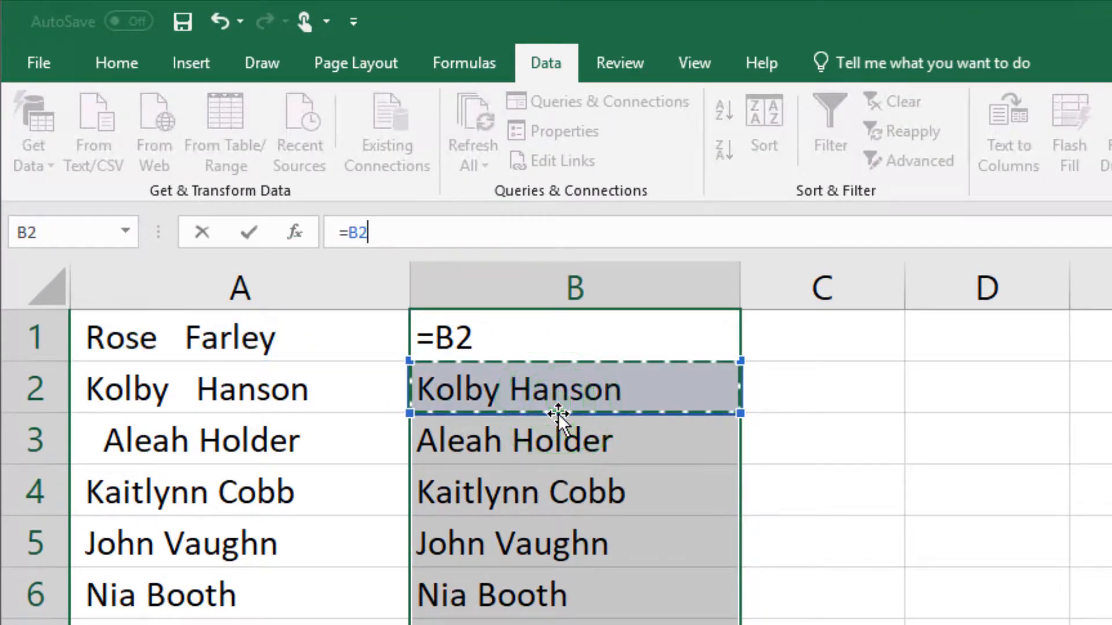
{"action": "key", "text": "Escape"}
{"action": "left_click", "coordinate": [559, 406]}
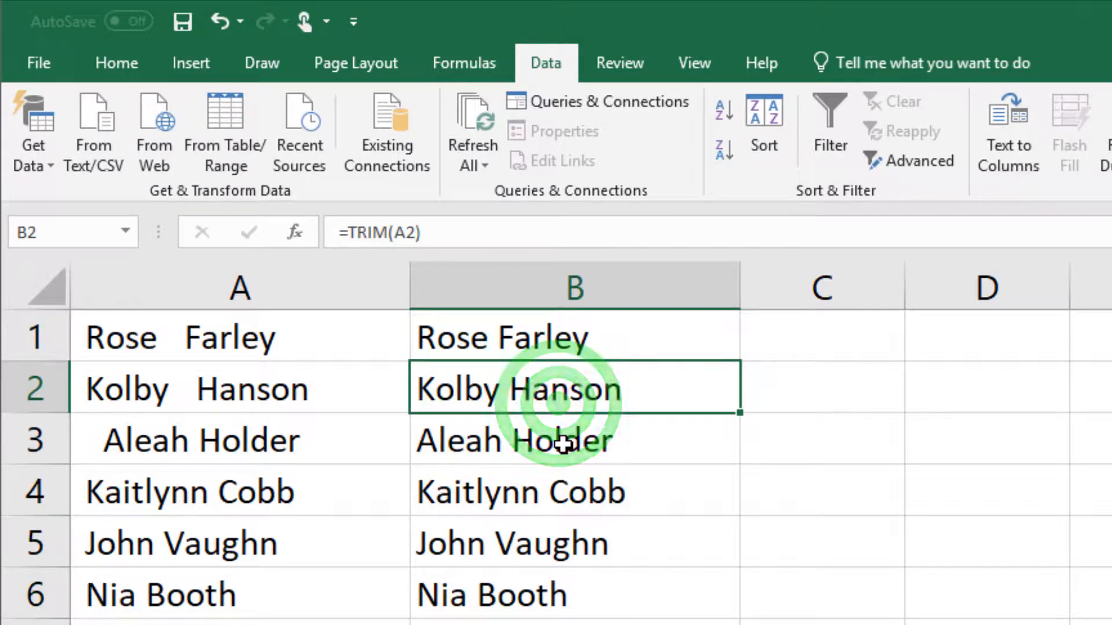
{"action": "left_click", "coordinate": [585, 441]}
{"action": "left_click", "coordinate": [432, 234]}
{"action": "left_click_drag", "start_coordinate": [383, 238], "coordinate": [339, 236]}
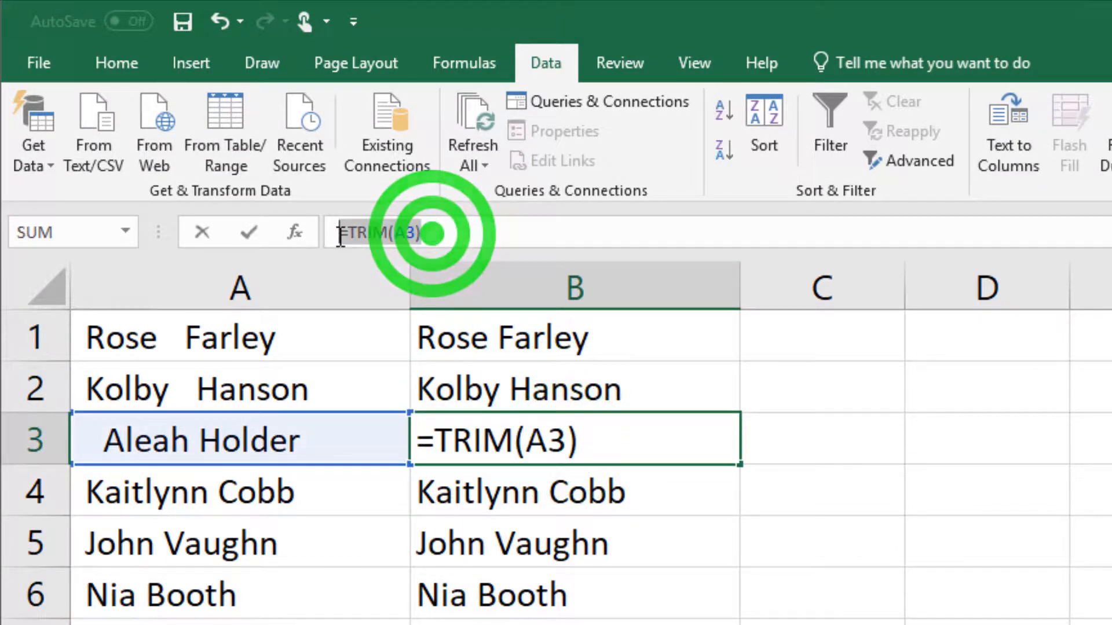
{"action": "type", "text": "="}
{"action": "left_click", "coordinate": [603, 490]}
{"action": "key", "text": "Escape"}
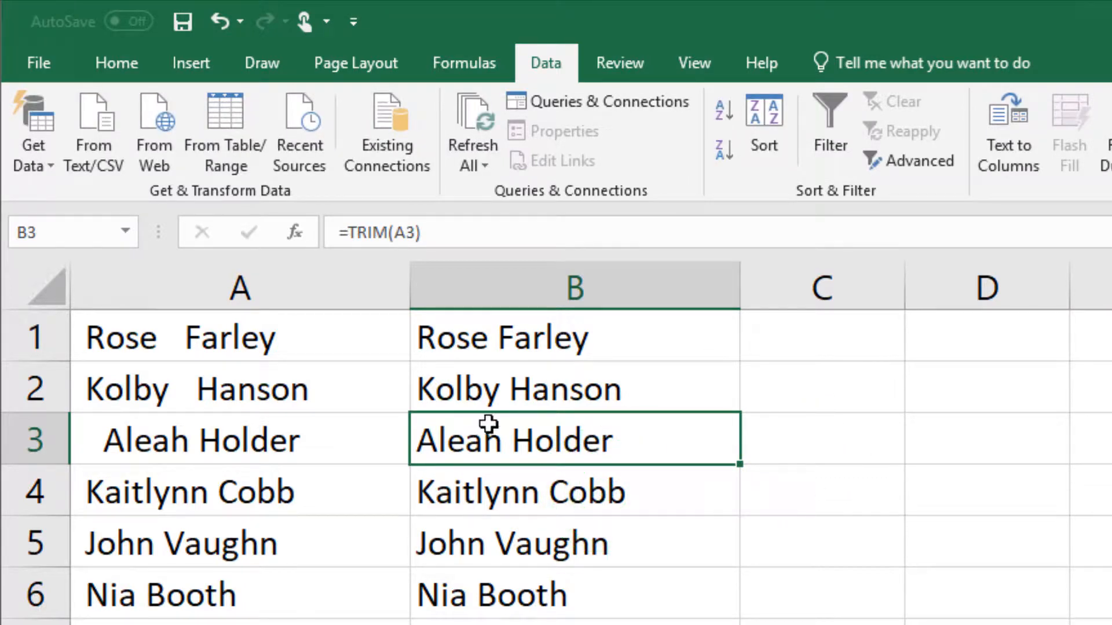
Copy the trimmed names in column B from B1 downward and paste them as values only into column C starting at C1.
{"action": "left_click", "coordinate": [555, 336]}
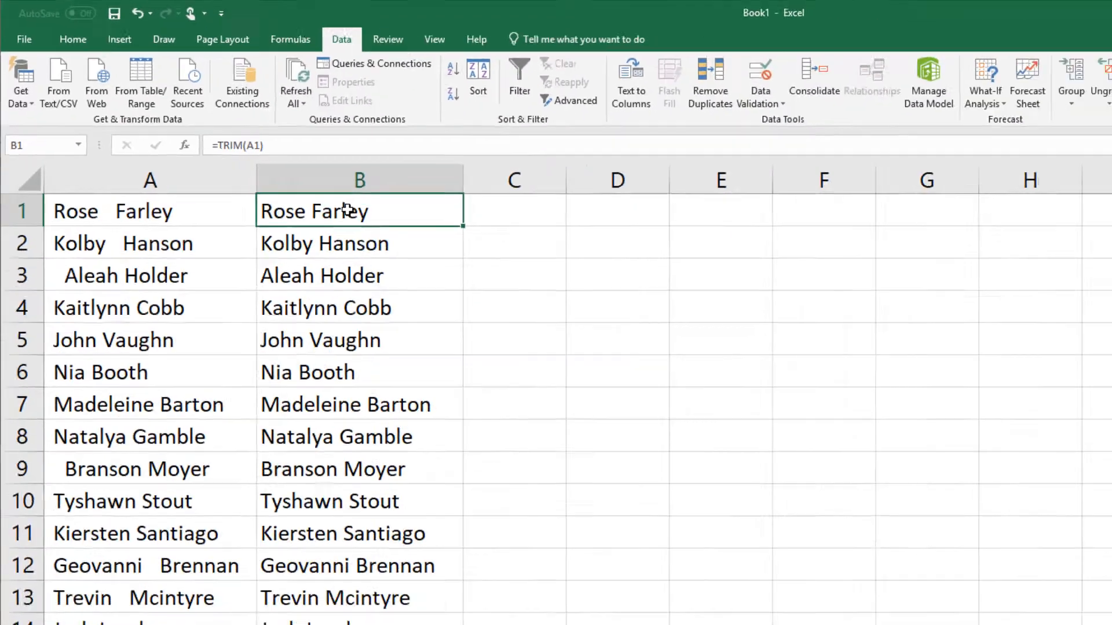
{"action": "key", "text": "ctrl+shift+Down"}
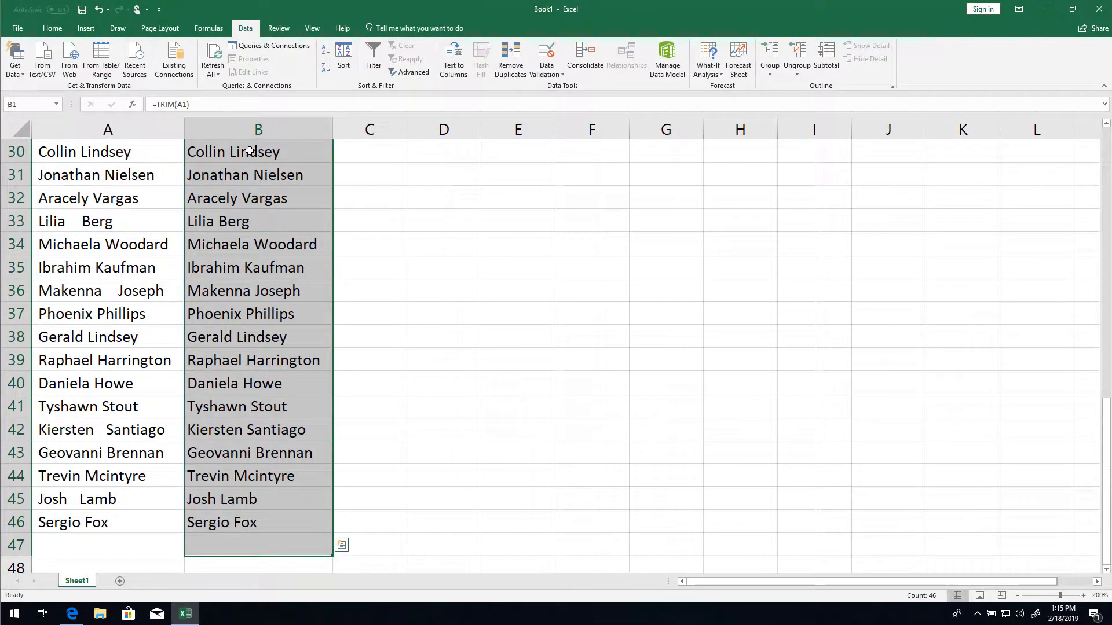
{"action": "key", "text": "ctrl+c"}
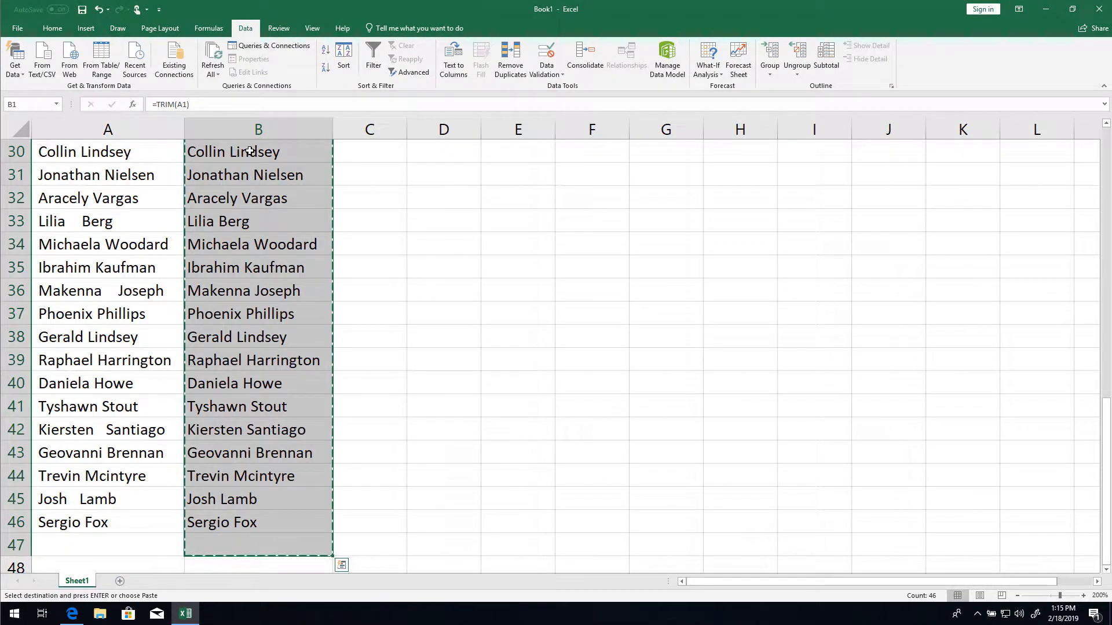
{"action": "scroll", "coordinate": [347, 187], "scroll_direction": "up", "scroll_amount": 10}
{"action": "left_click", "coordinate": [362, 151]}
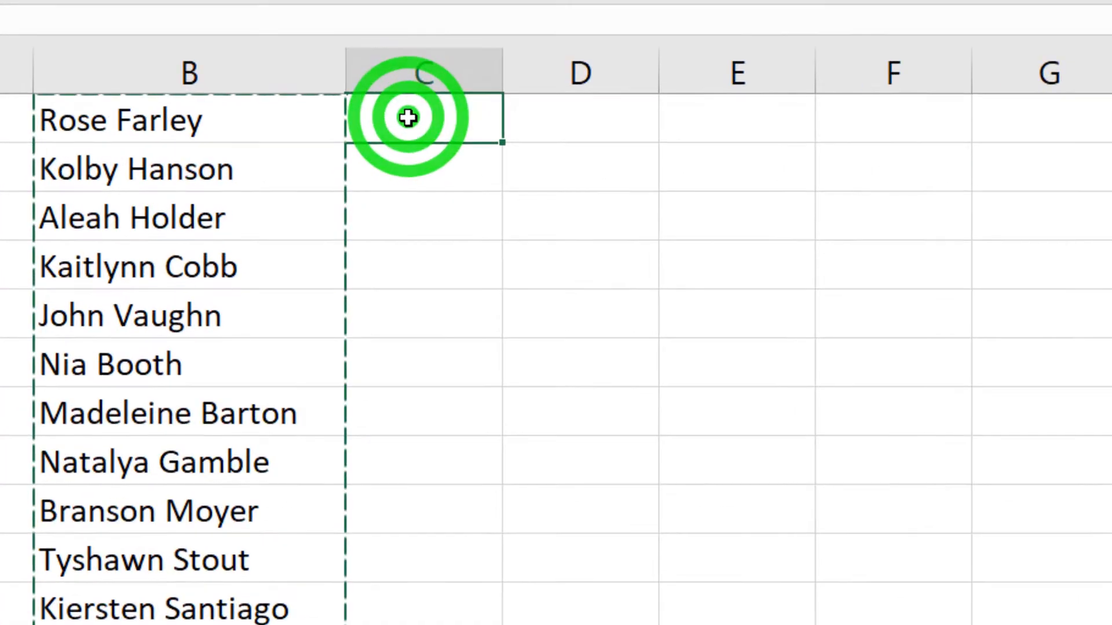
{"action": "right_click", "coordinate": [362, 151]}
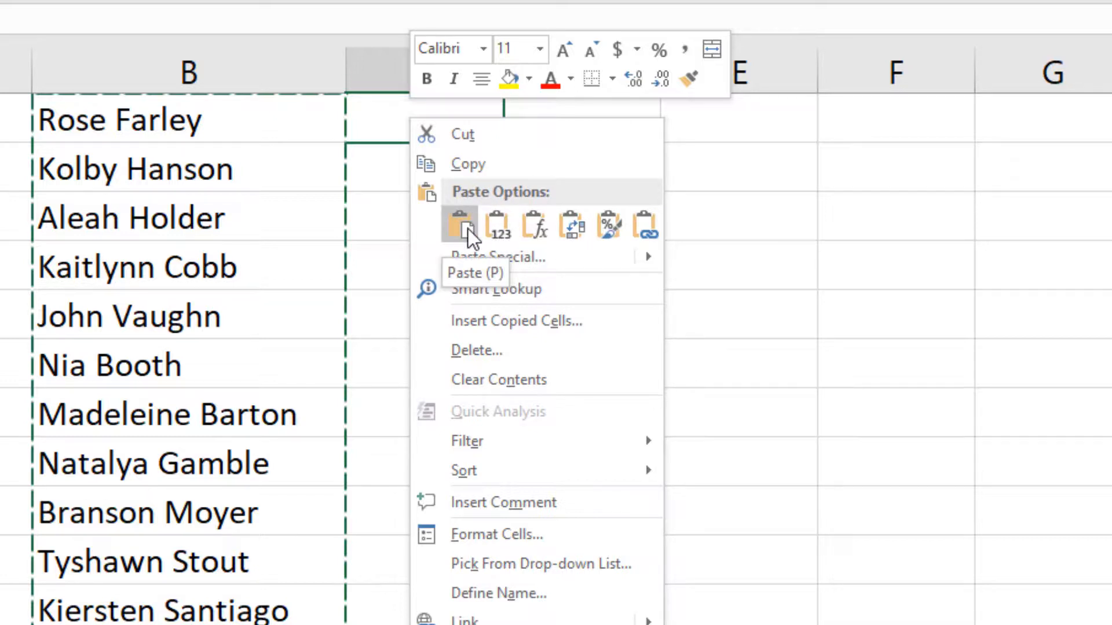
{"action": "left_click", "coordinate": [498, 228]}
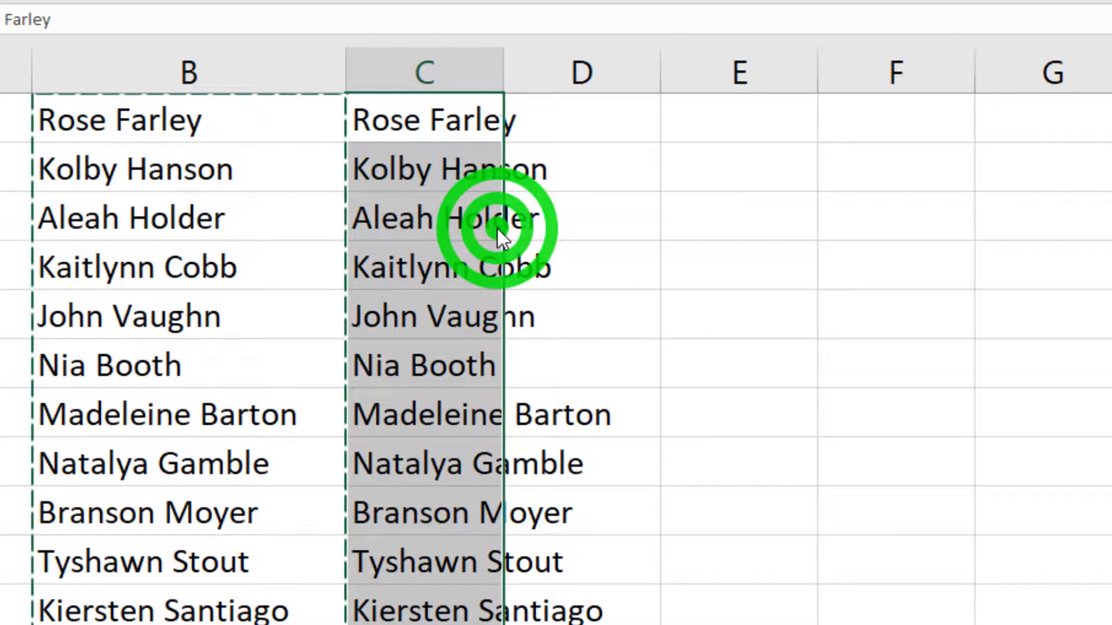
Fit column C's width to the pasted names and inspect the contents of cells A1 and B1.
{"action": "double_click", "coordinate": [503, 72]}
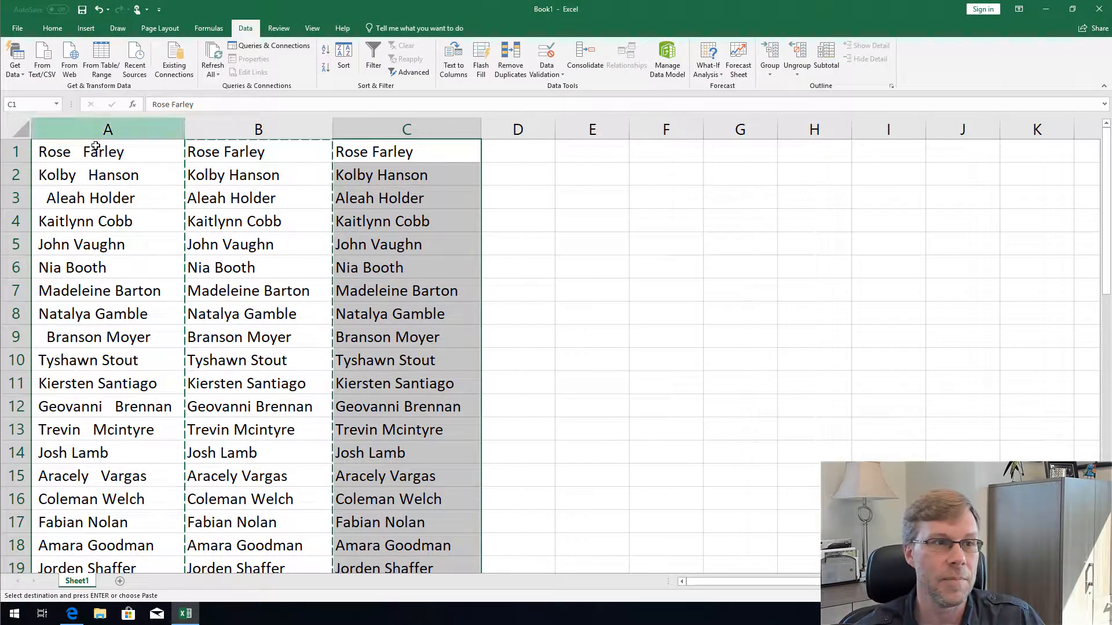
{"action": "left_click", "coordinate": [91, 149]}
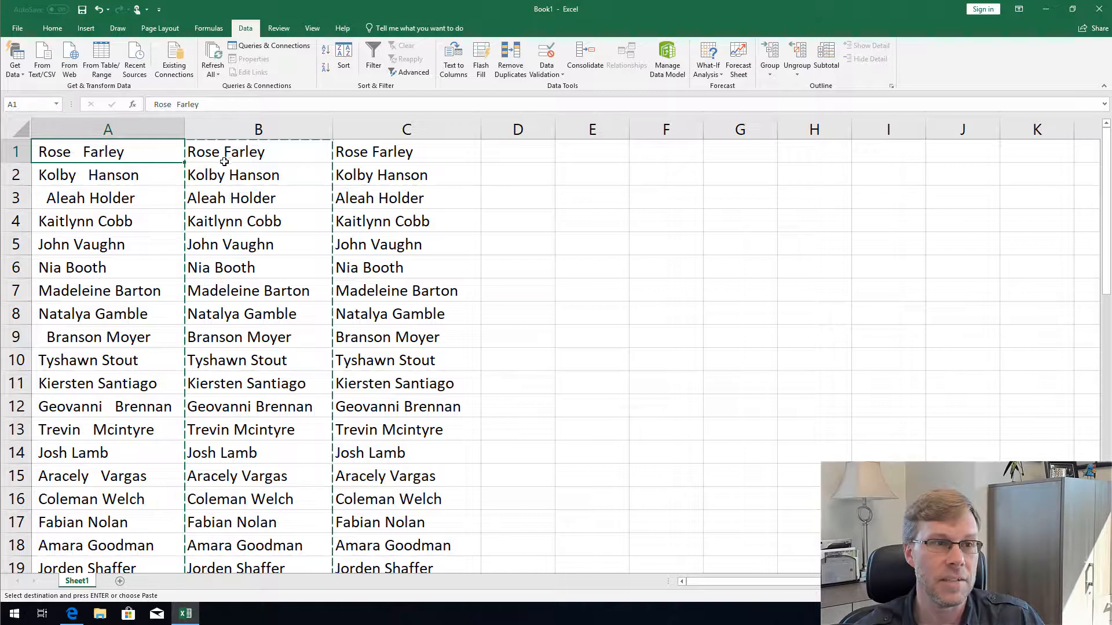
{"action": "left_click", "coordinate": [241, 153]}
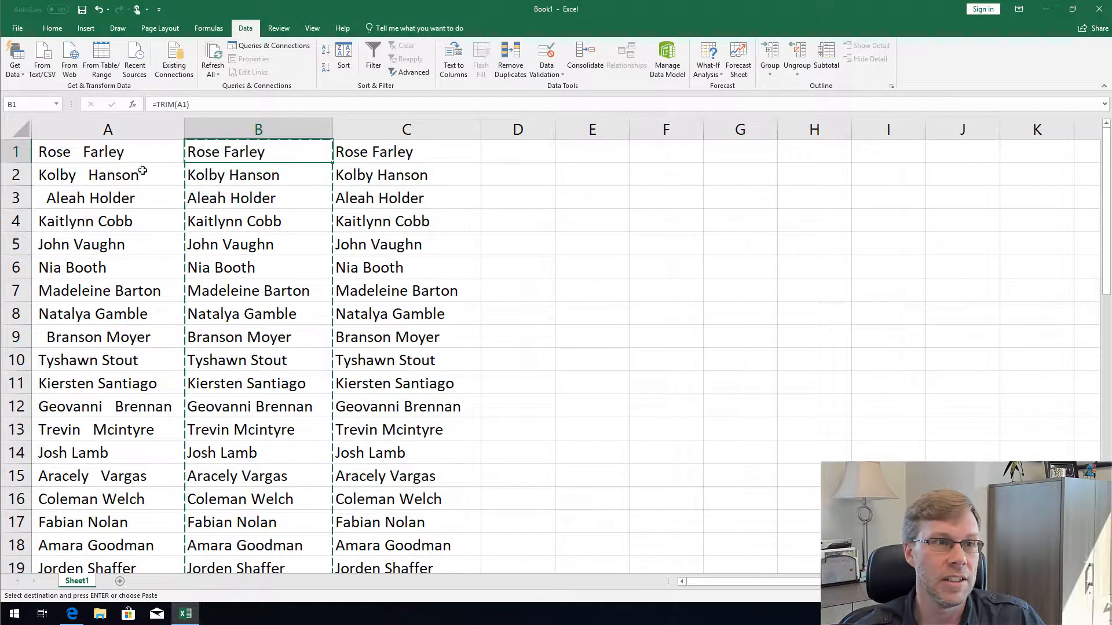
Clear cell A1 to test its effect on the TRIM formula in B1, and undo the deletion.
{"action": "left_click", "coordinate": [136, 154]}
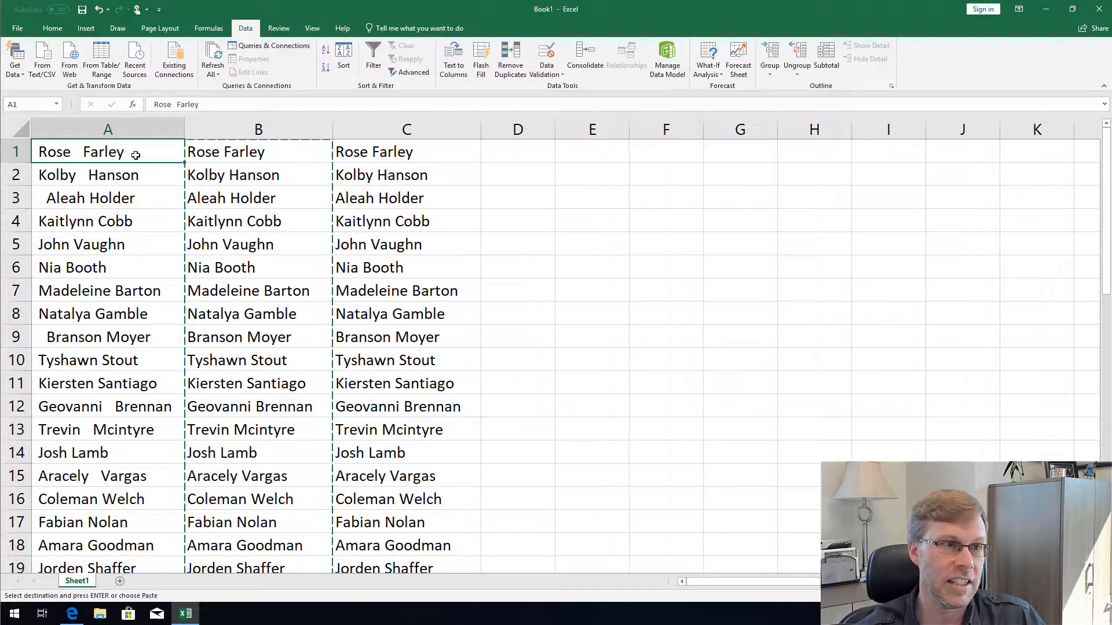
{"action": "key", "text": "Delete"}
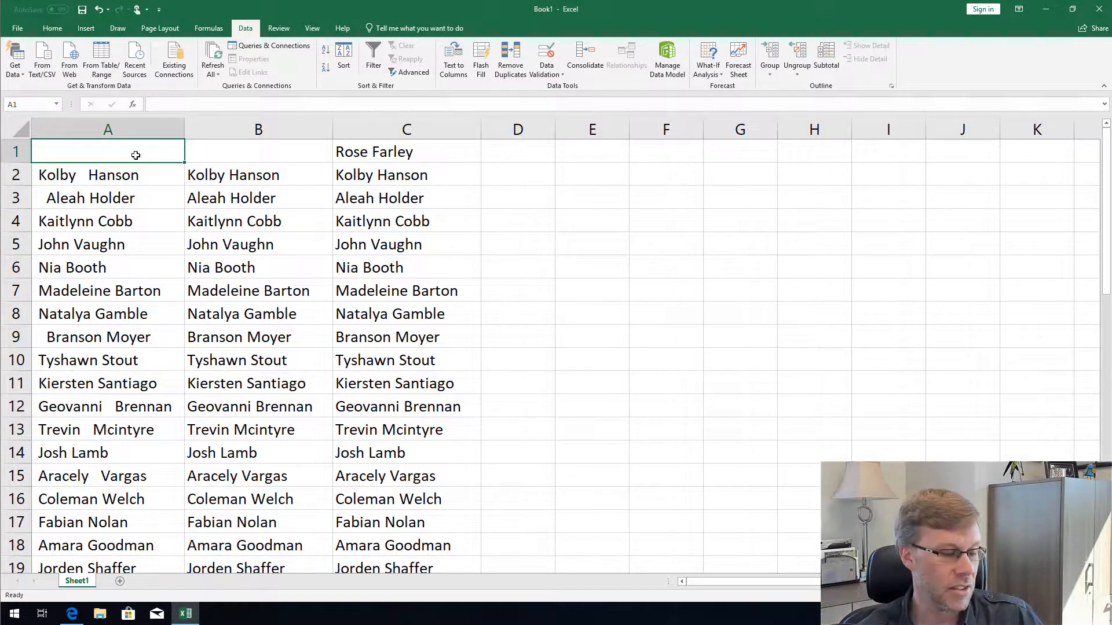
{"action": "key", "text": "ctrl+z"}
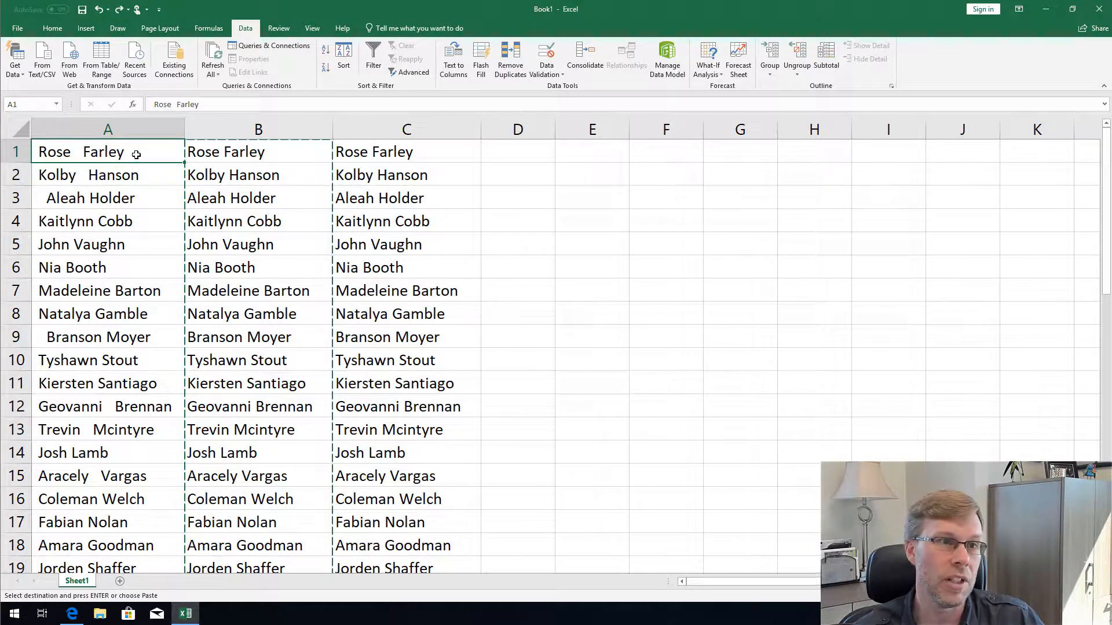
Check whether cells C1, C2 and C3 hold plain values instead of formulas.
{"action": "left_click", "coordinate": [416, 154]}
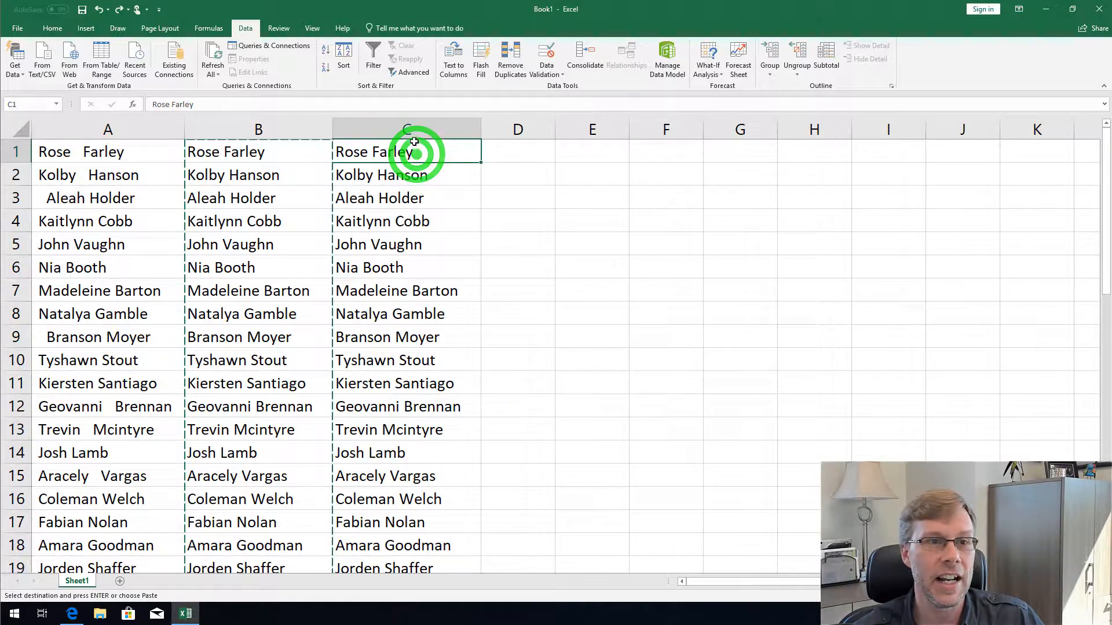
{"action": "left_click", "coordinate": [395, 177]}
{"action": "left_click", "coordinate": [397, 199]}
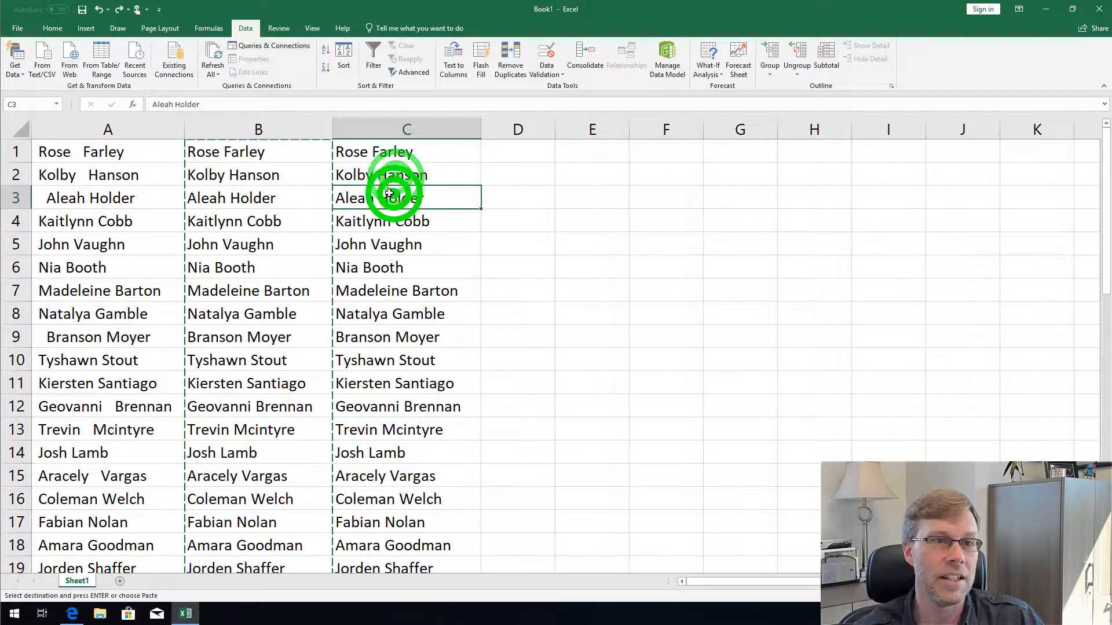
{"action": "left_click", "coordinate": [416, 148]}
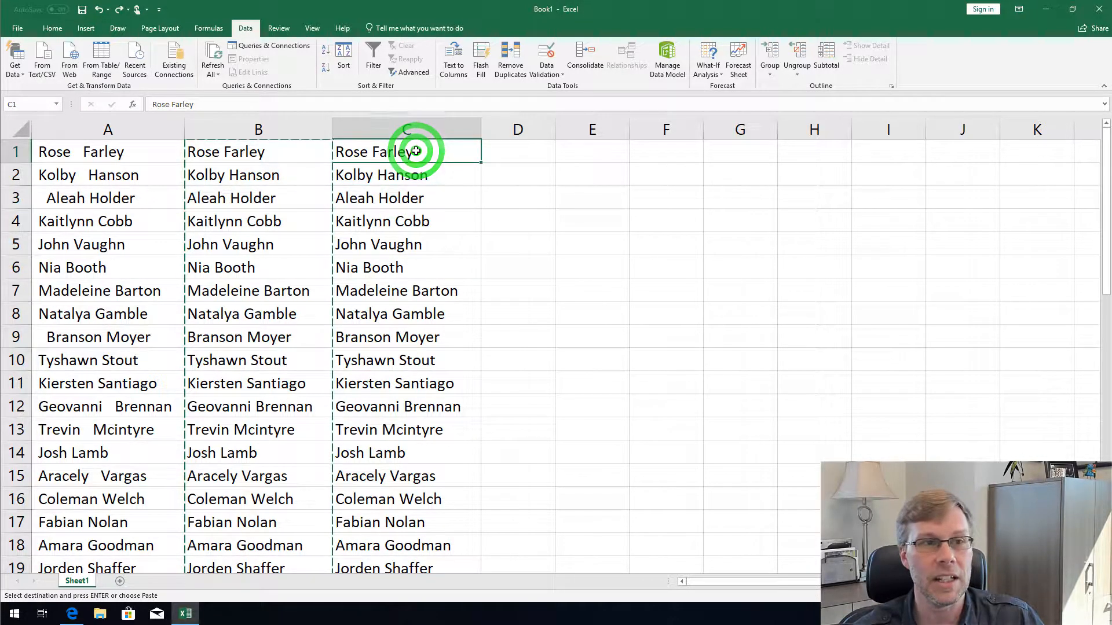
Delete columns A and B, which hold the untrimmed names and the TRIM formulas.
{"action": "left_click", "coordinate": [127, 129]}
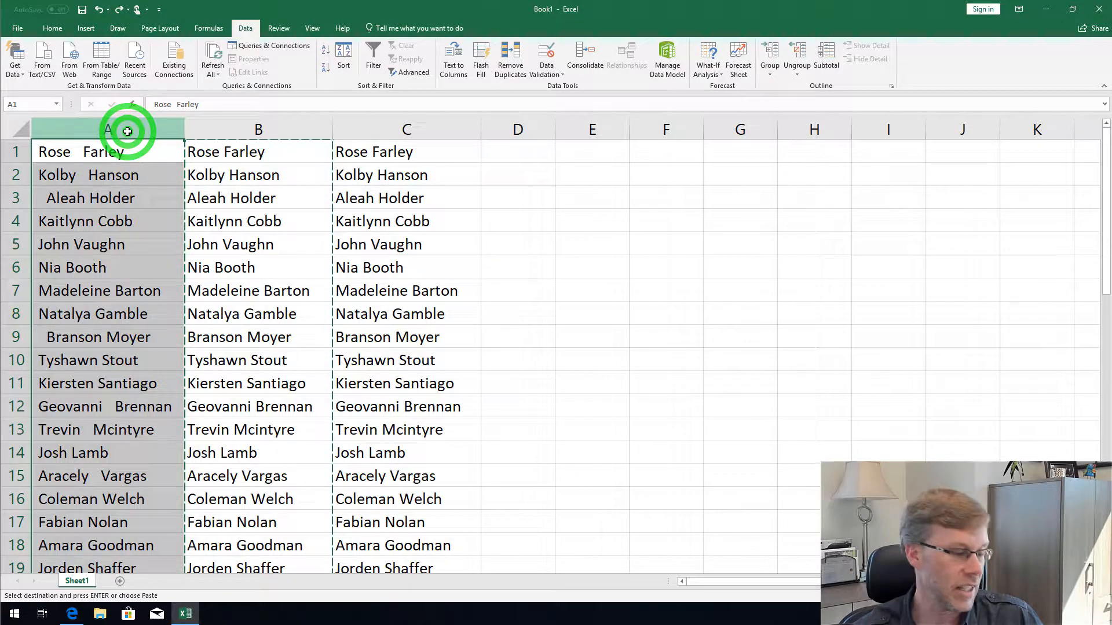
{"action": "right_click", "coordinate": [220, 132]}
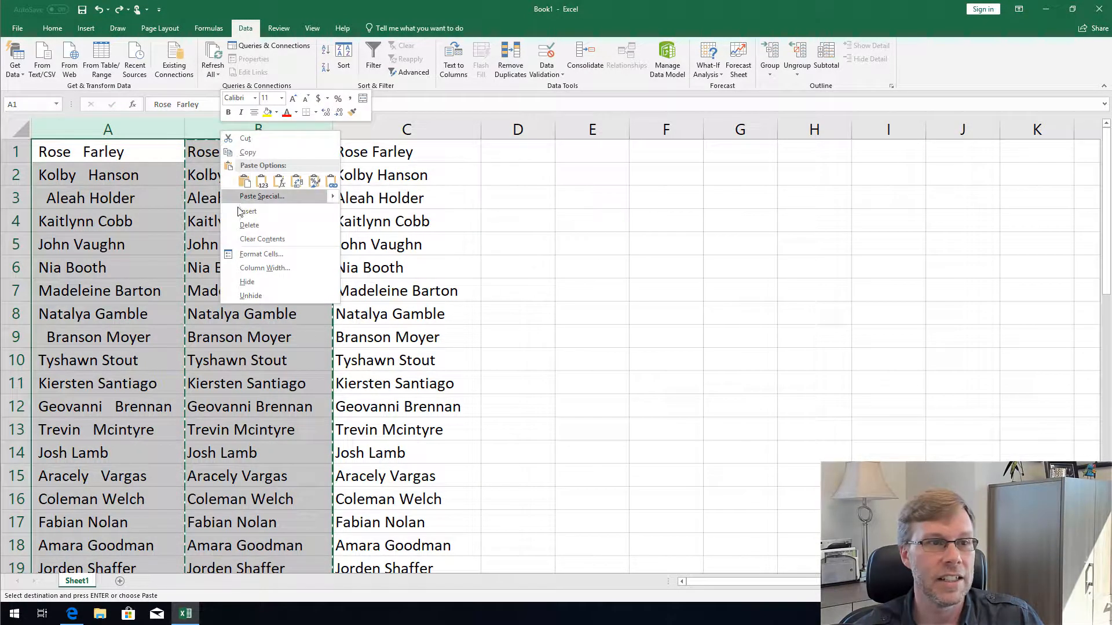
{"action": "left_click", "coordinate": [241, 226]}
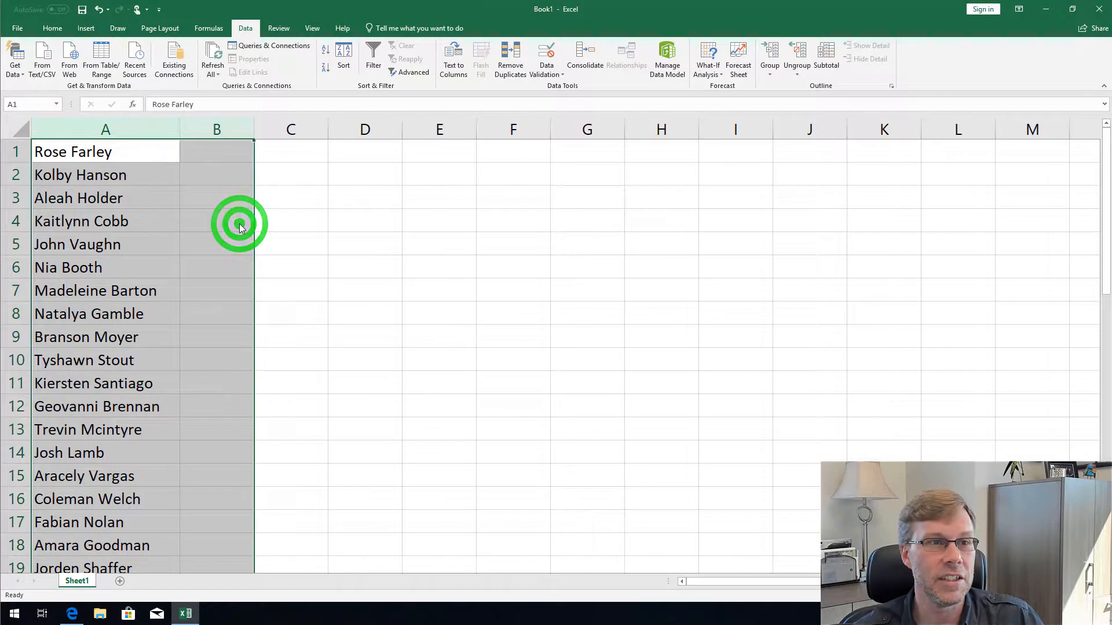
{"action": "left_click", "coordinate": [183, 149]}
{"action": "left_click", "coordinate": [171, 152]}
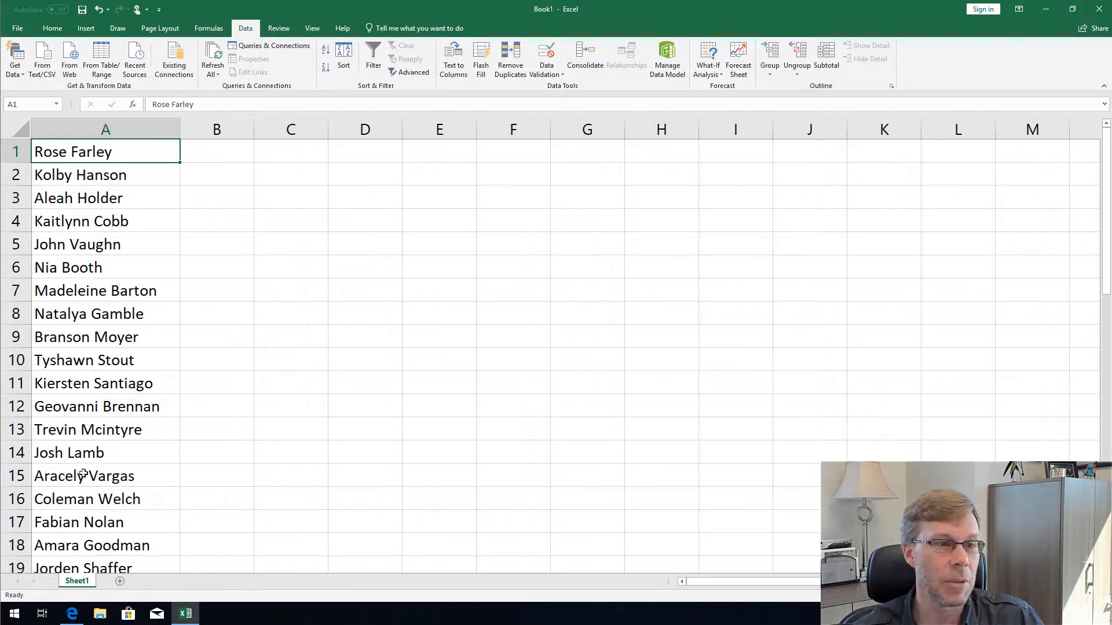
Split the full names in A1:A46 into separate first and last name columns with Text to Columns, using Space as the only delimiter.
{"action": "left_click", "coordinate": [133, 155]}
{"action": "scroll", "coordinate": [144, 253], "scroll_direction": "down", "scroll_amount": 1}
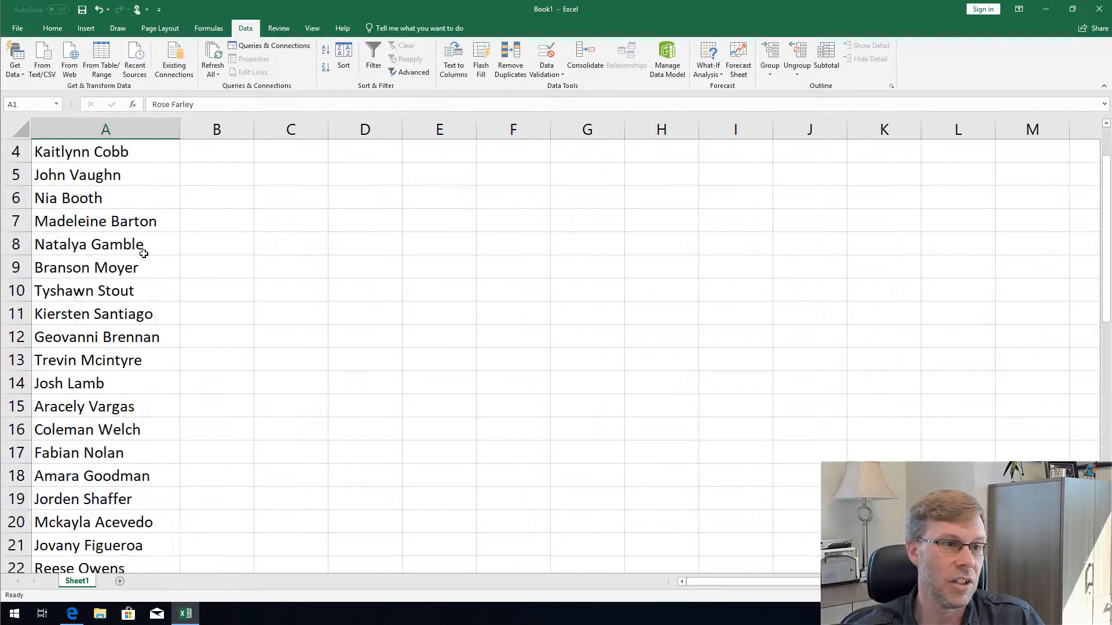
{"action": "scroll", "coordinate": [144, 253], "scroll_direction": "down", "scroll_amount": 10}
{"action": "left_click", "coordinate": [76, 438], "text": "shift"}
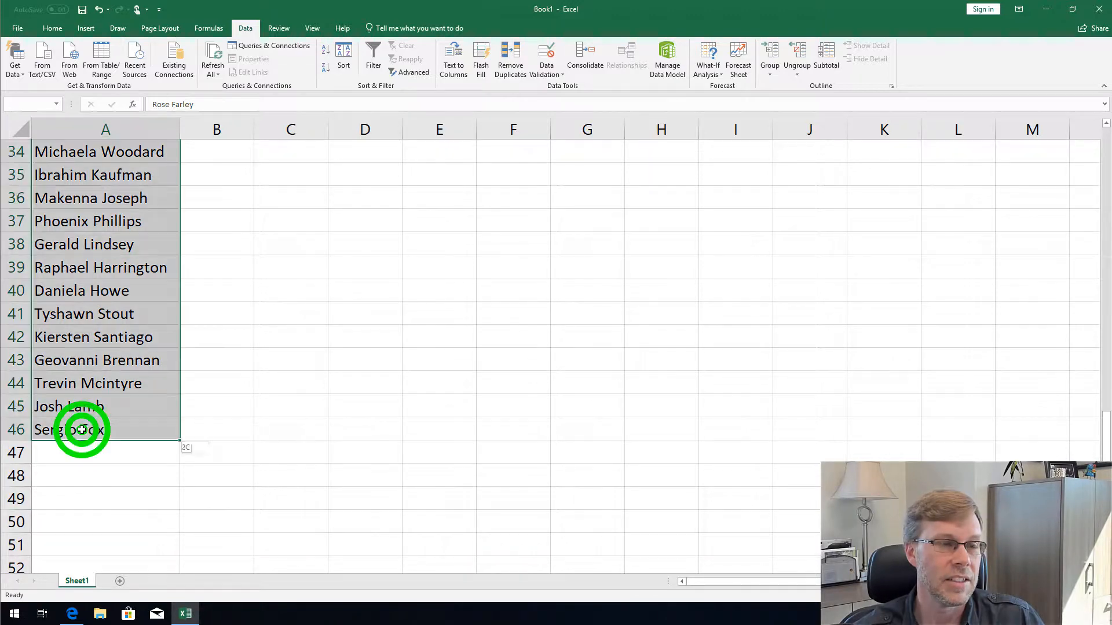
{"action": "scroll", "coordinate": [87, 412], "scroll_direction": "up", "scroll_amount": 11}
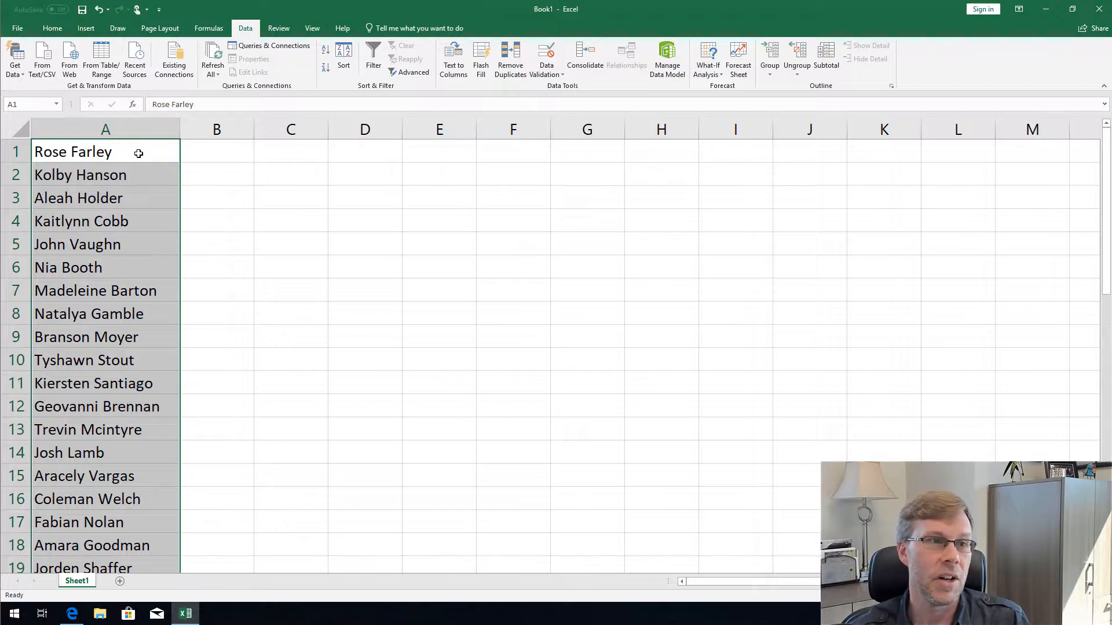
{"action": "left_click", "coordinate": [454, 67]}
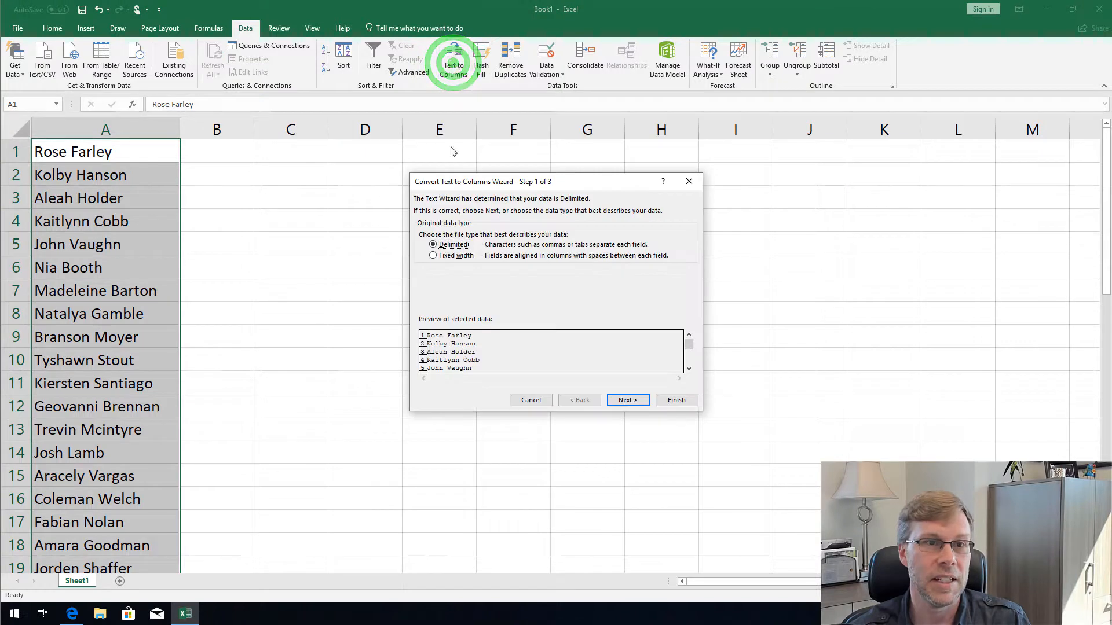
{"action": "left_click", "coordinate": [627, 400]}
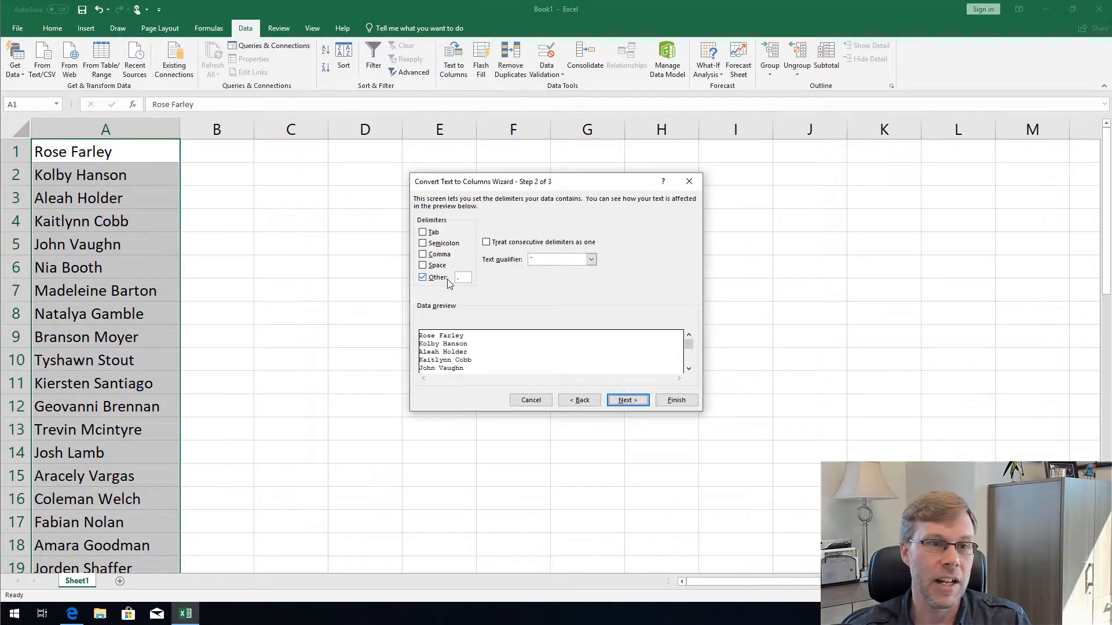
{"action": "left_click", "coordinate": [424, 278]}
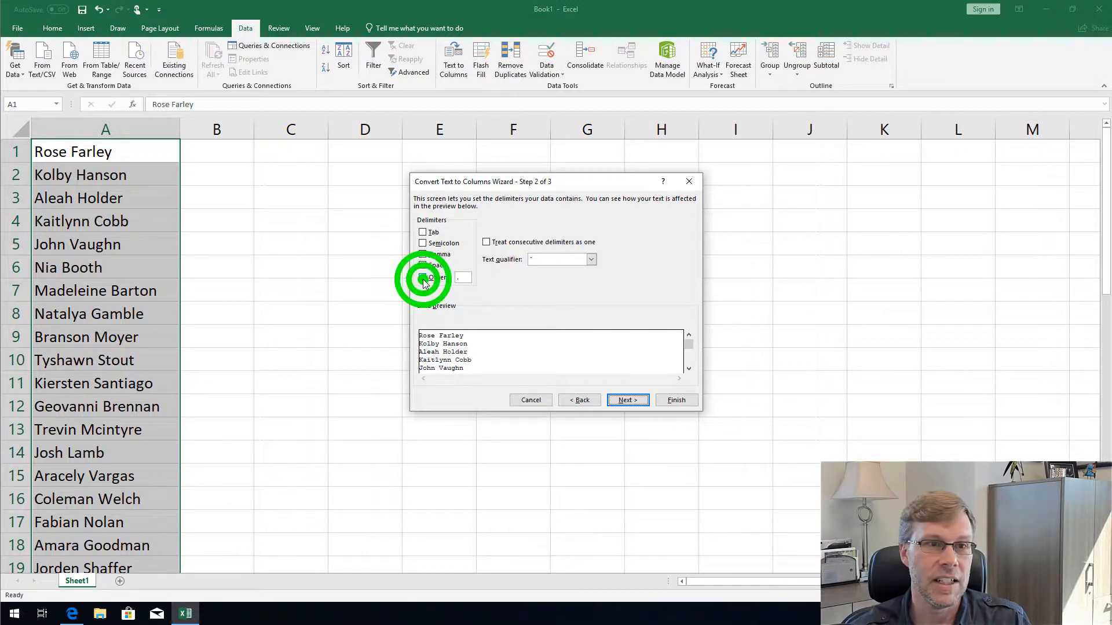
{"action": "left_click", "coordinate": [423, 265]}
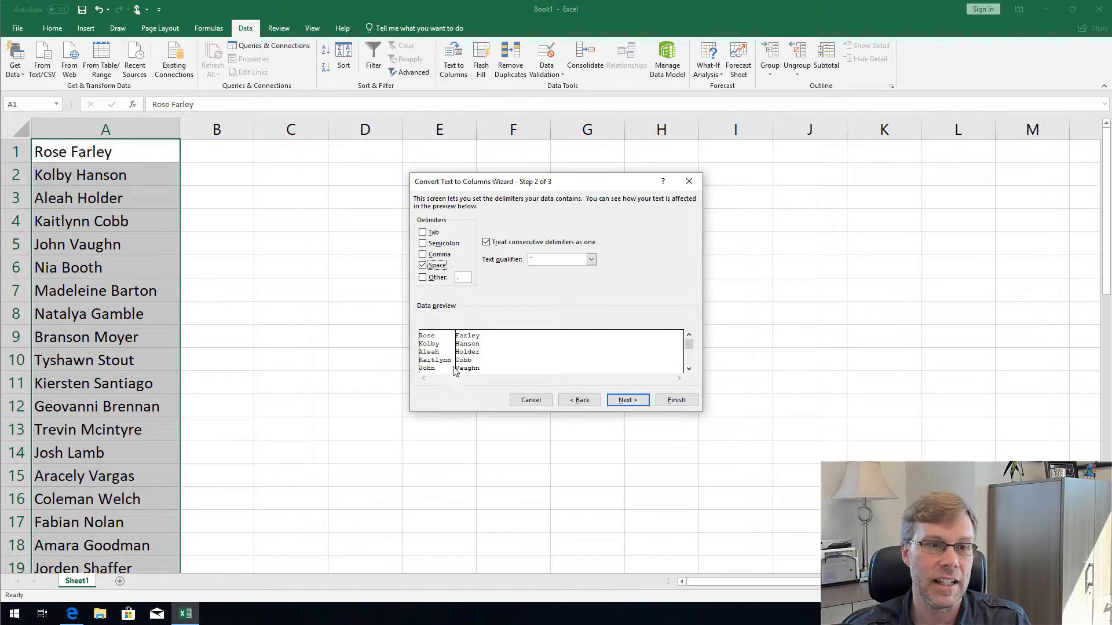
{"action": "left_click", "coordinate": [664, 399]}
{"action": "left_click", "coordinate": [72, 148]}
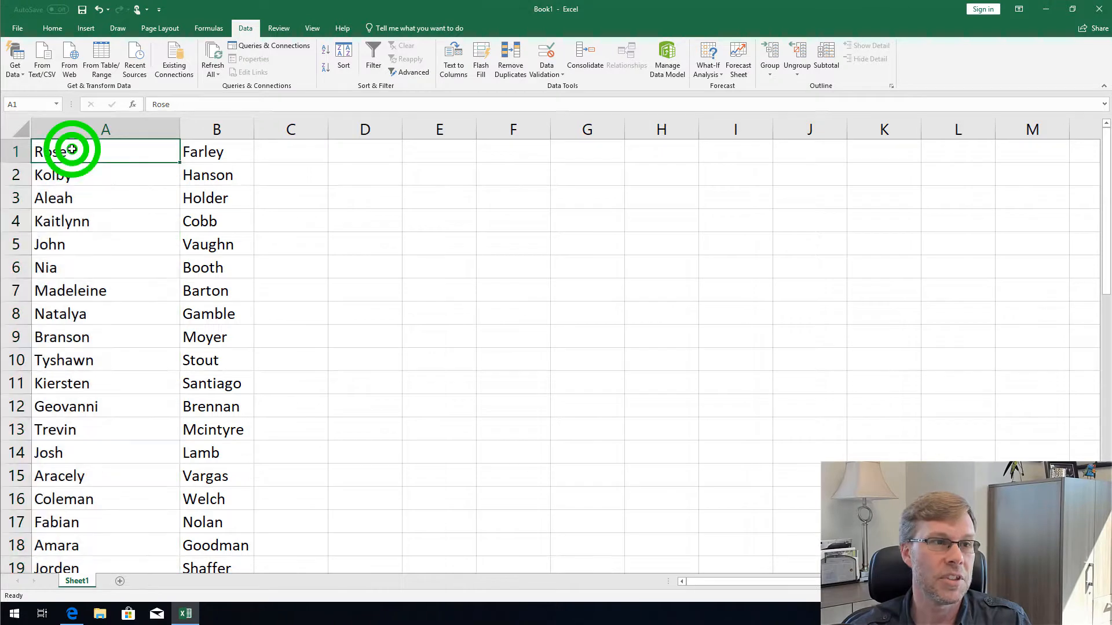
{"action": "left_click", "coordinate": [209, 155]}
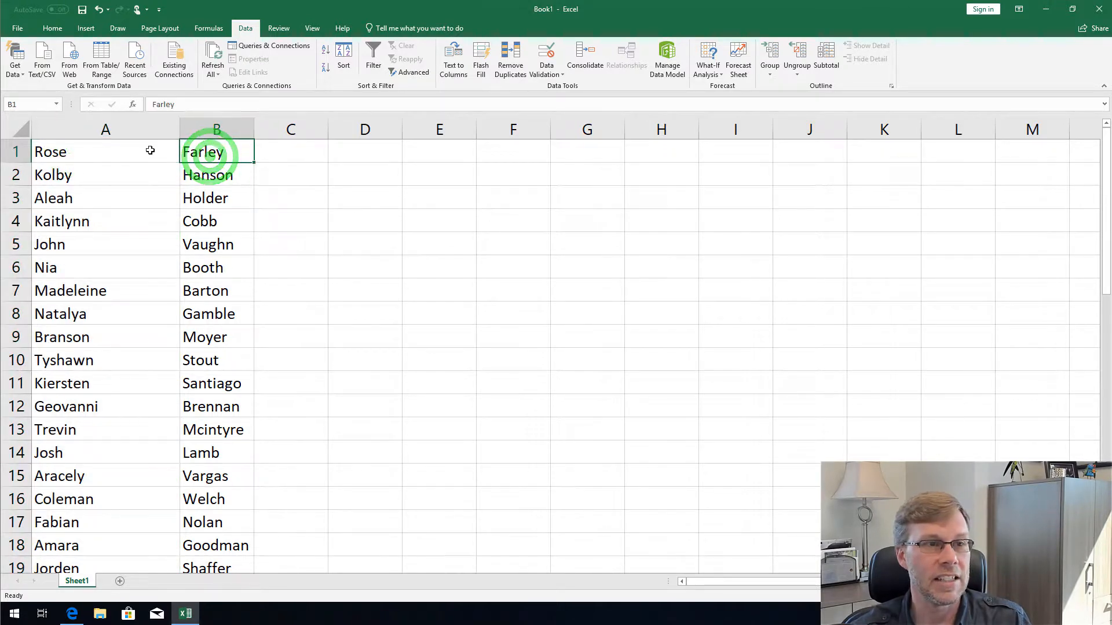
Insert a row above the names and enter the headers First in A1 and Last in B1.
{"action": "left_click", "coordinate": [20, 151]}
{"action": "right_click", "coordinate": [19, 151]}
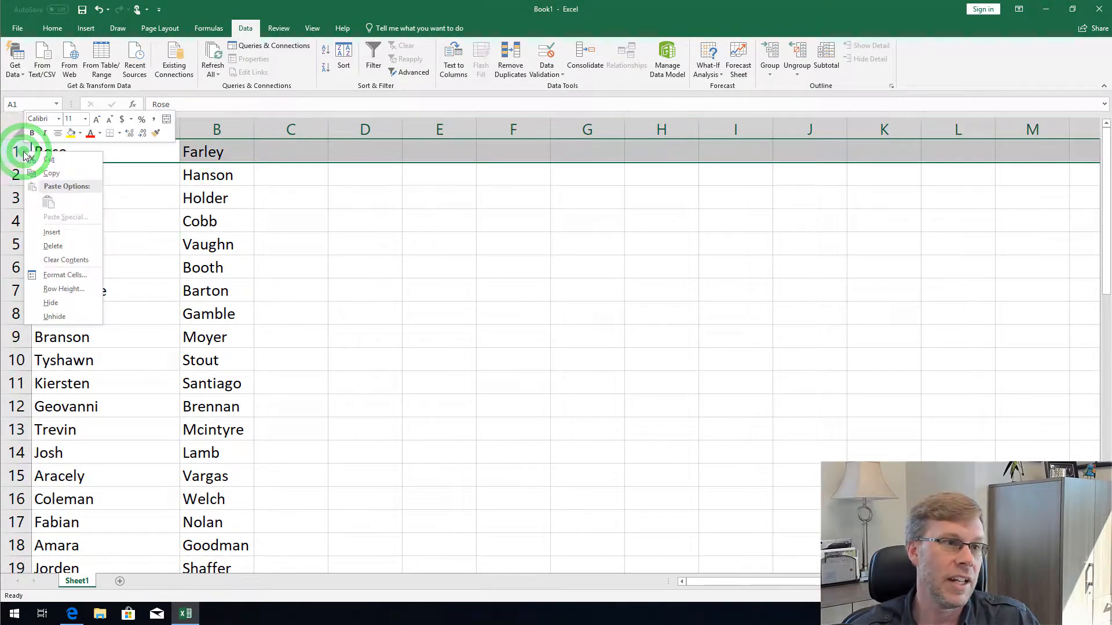
{"action": "left_click", "coordinate": [52, 234]}
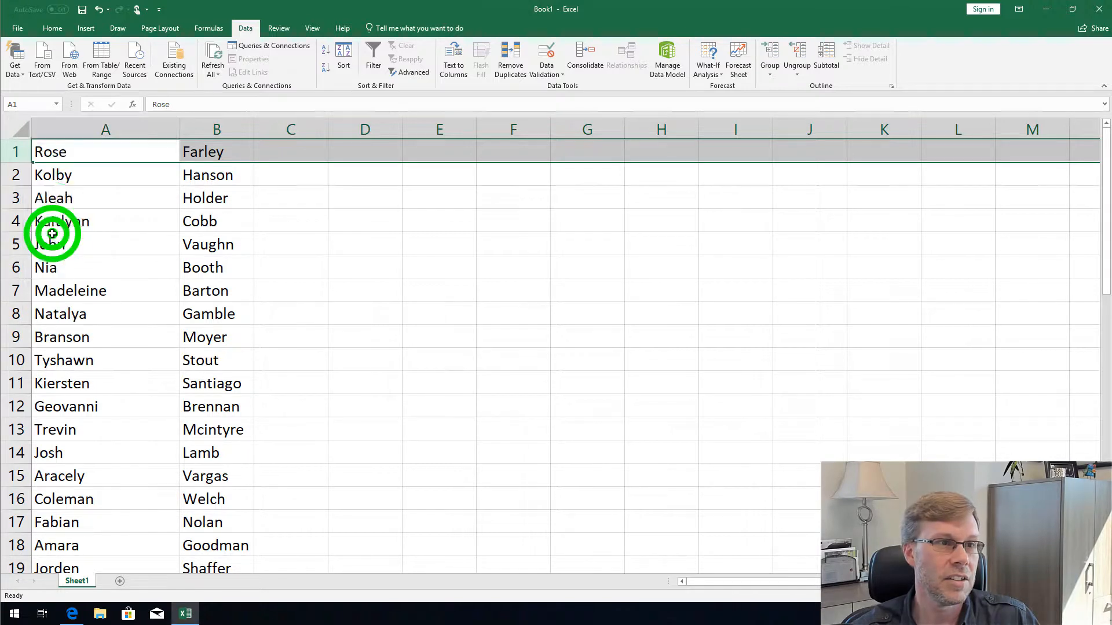
{"action": "left_click", "coordinate": [74, 153]}
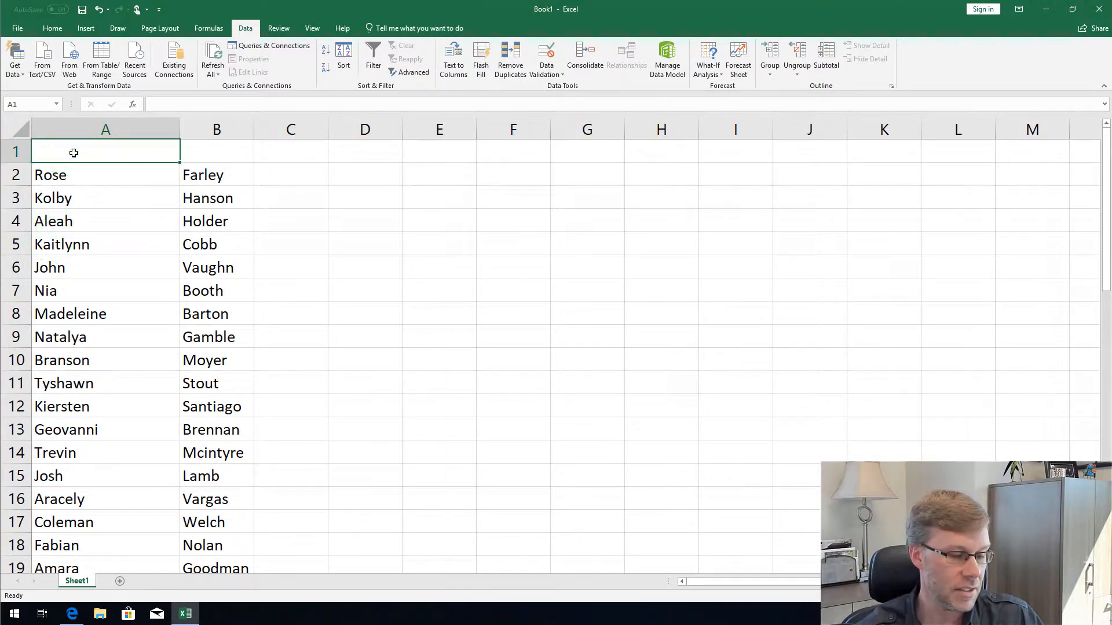
{"action": "type", "text": "First"}
{"action": "key", "text": "Tab"}
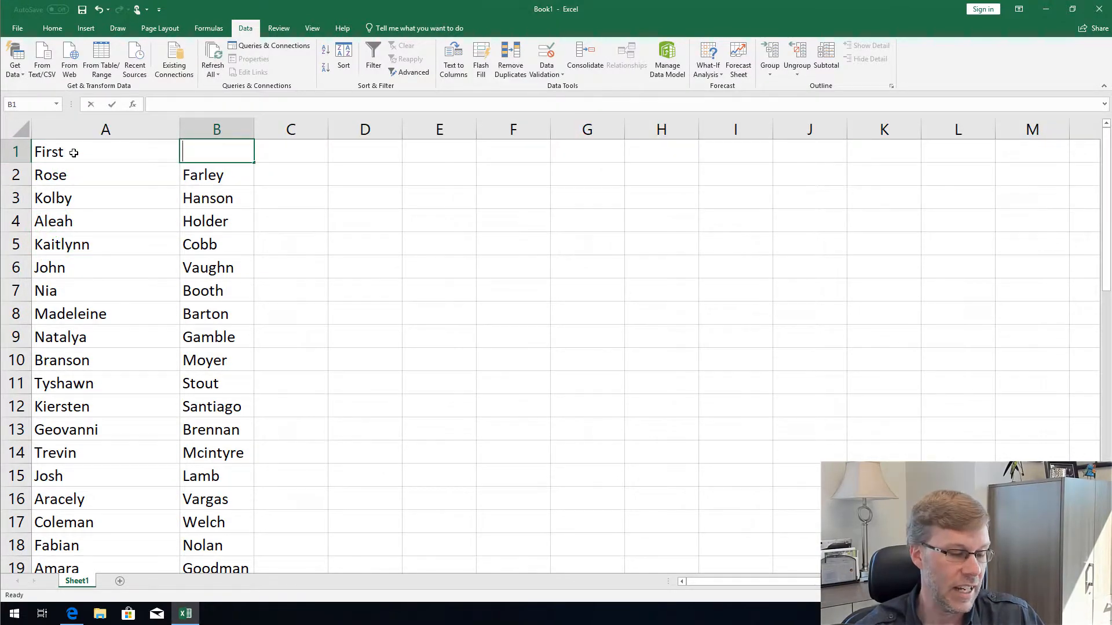
{"action": "type", "text": "Last"}
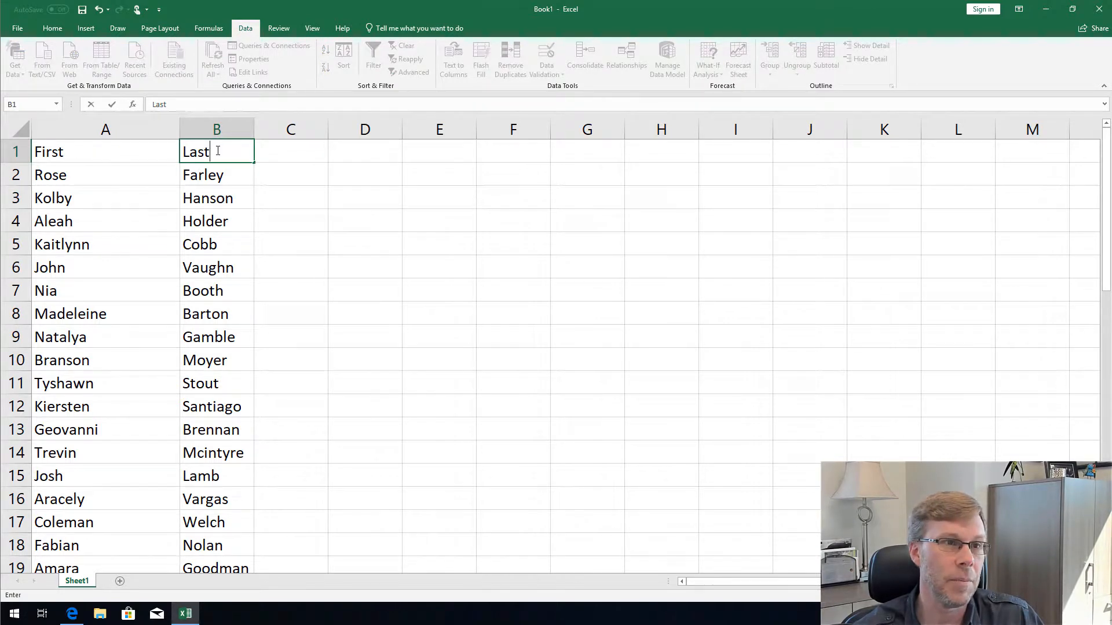
Make the headers Last in B1 and First in A1 bold.
{"action": "double_click", "coordinate": [216, 150]}
{"action": "key", "text": "ctrl+b"}
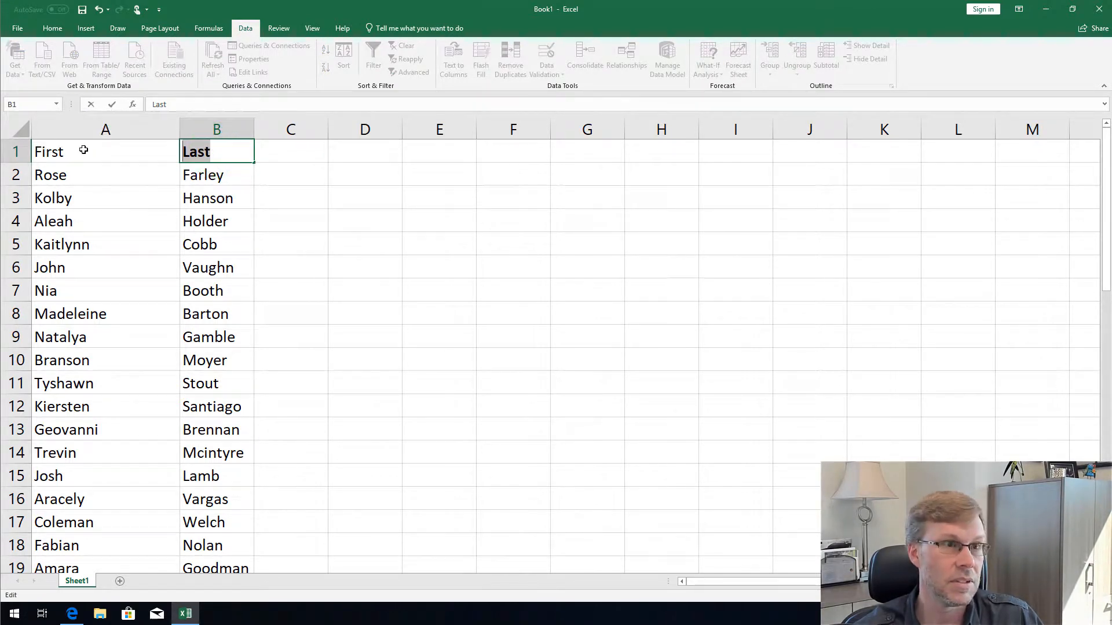
{"action": "left_click", "coordinate": [118, 150]}
{"action": "key", "text": "ctrl+b"}
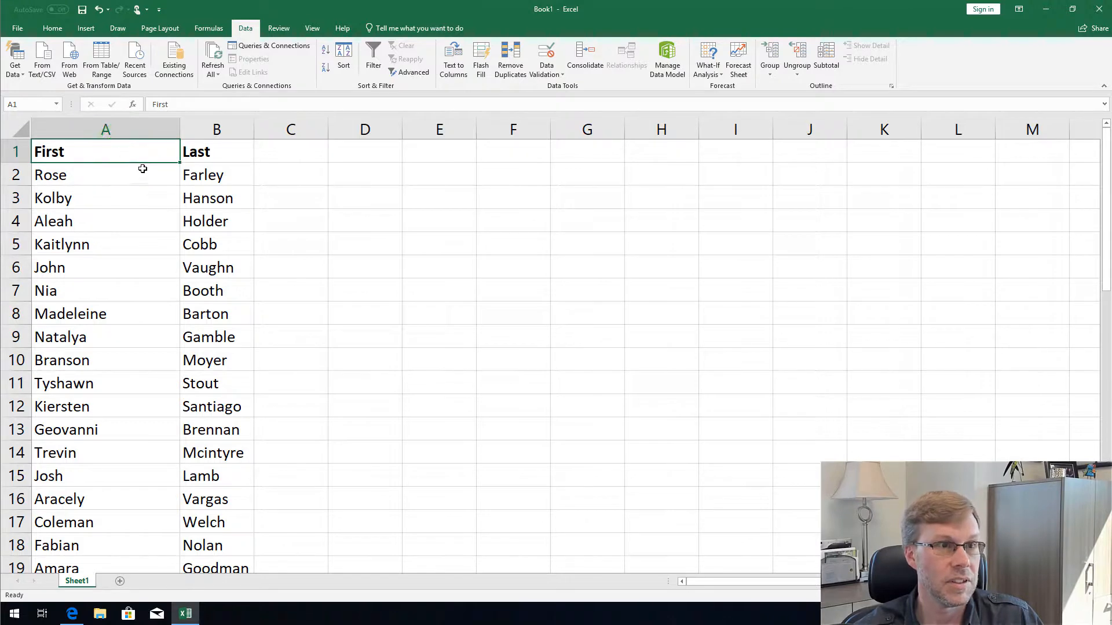
Apply a Duplicate Values conditional formatting rule to A1:B47, using Light Red Fill with Dark Red Text.
{"action": "scroll", "coordinate": [161, 187], "scroll_direction": "down", "scroll_amount": 20}
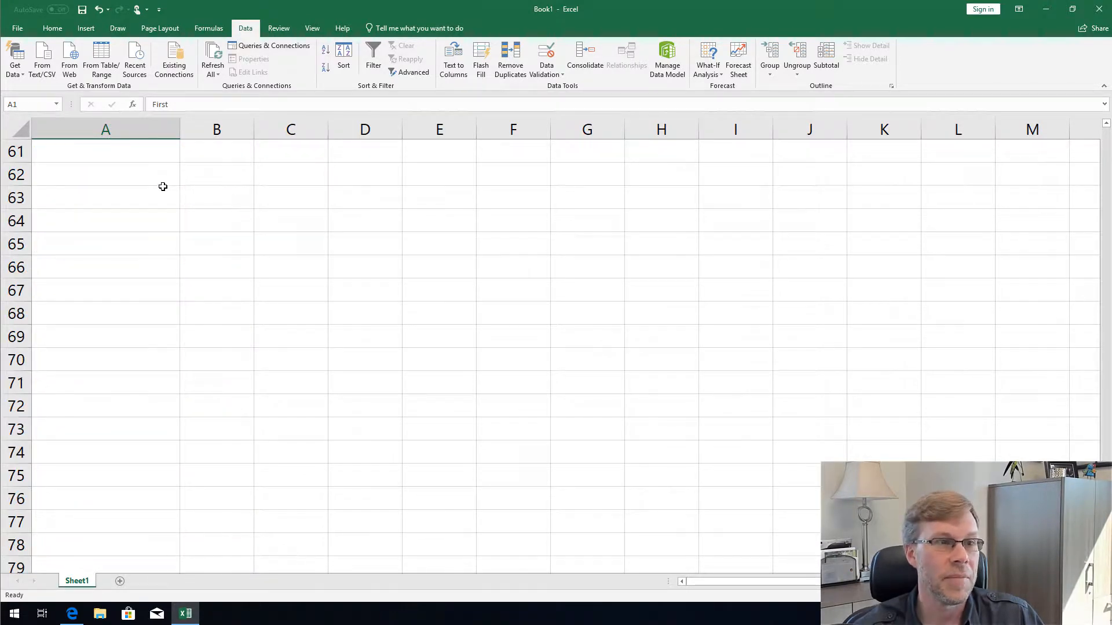
{"action": "scroll", "coordinate": [163, 186], "scroll_direction": "up", "scroll_amount": 6}
{"action": "scroll", "coordinate": [163, 186], "scroll_direction": "up", "scroll_amount": 3}
{"action": "scroll", "coordinate": [163, 186], "scroll_direction": "up", "scroll_amount": 1}
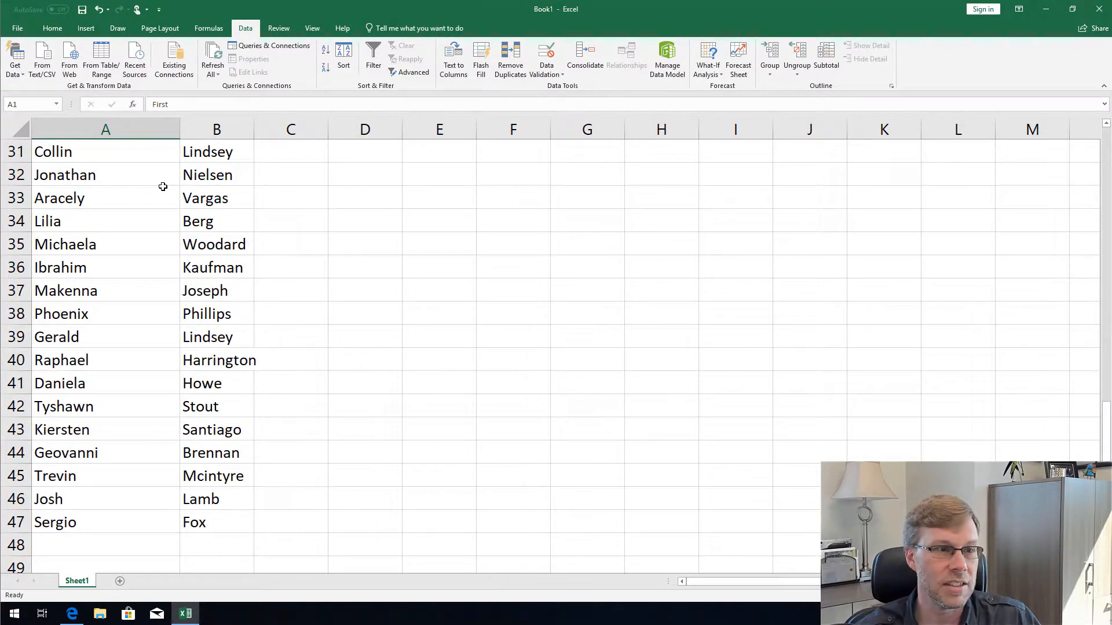
{"action": "scroll", "coordinate": [162, 187], "scroll_direction": "up", "scroll_amount": 10}
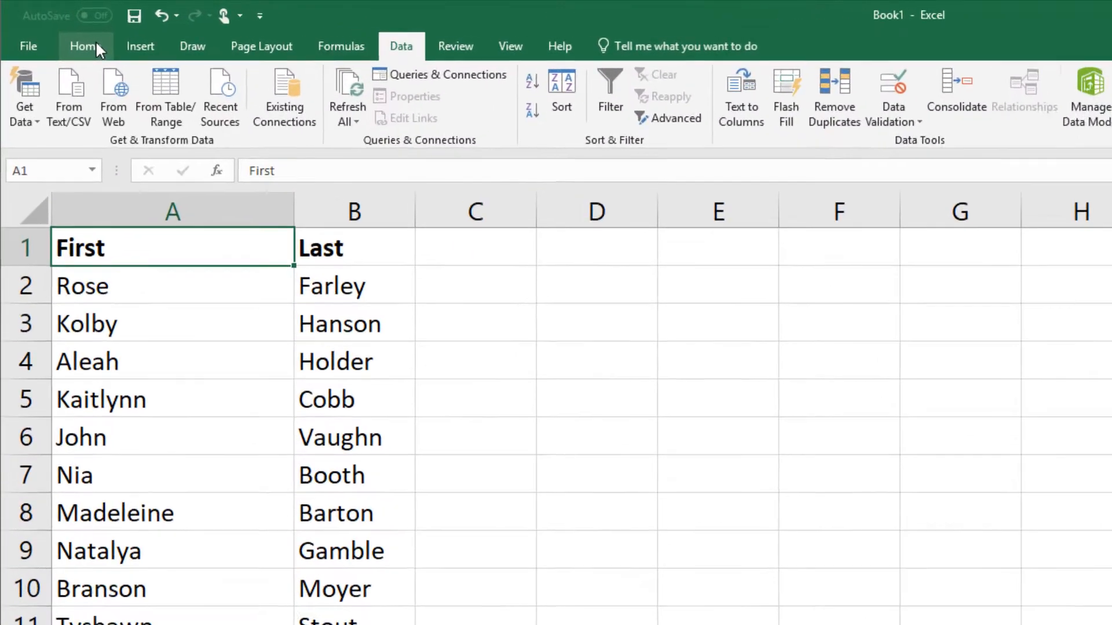
{"action": "left_click", "coordinate": [101, 45]}
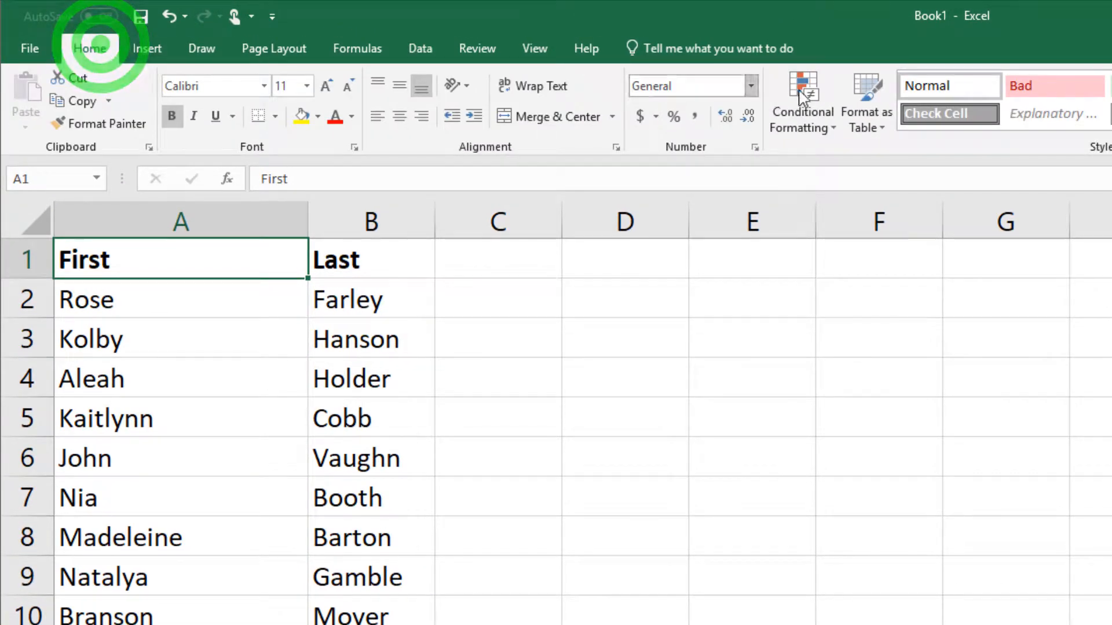
{"action": "left_click", "coordinate": [827, 124]}
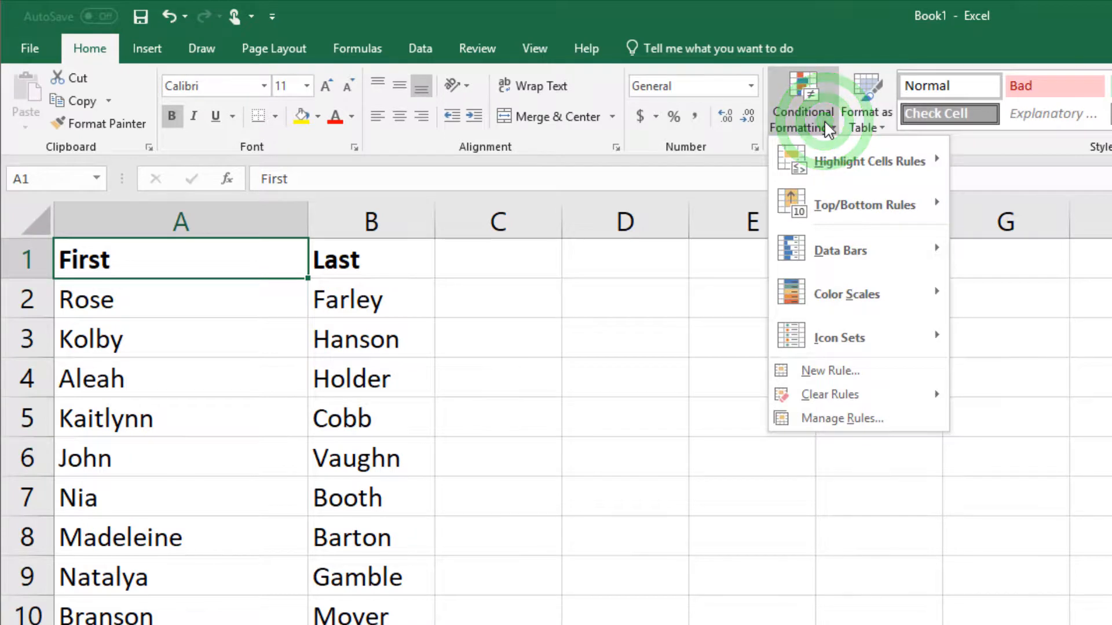
{"action": "mouse_move", "coordinate": [844, 163]}
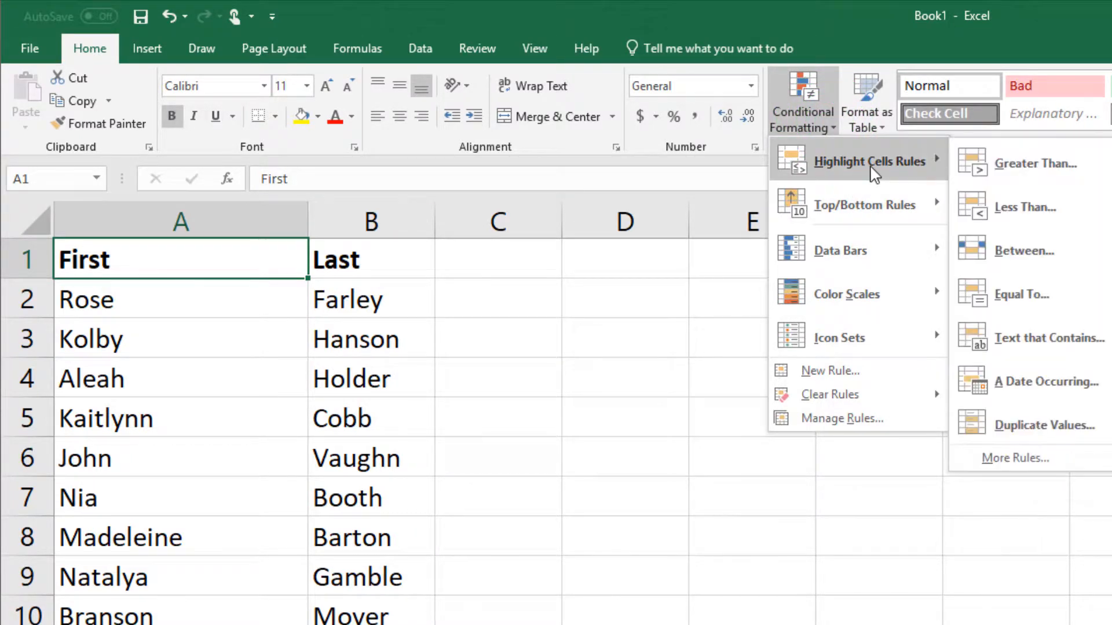
{"action": "left_click", "coordinate": [1021, 425]}
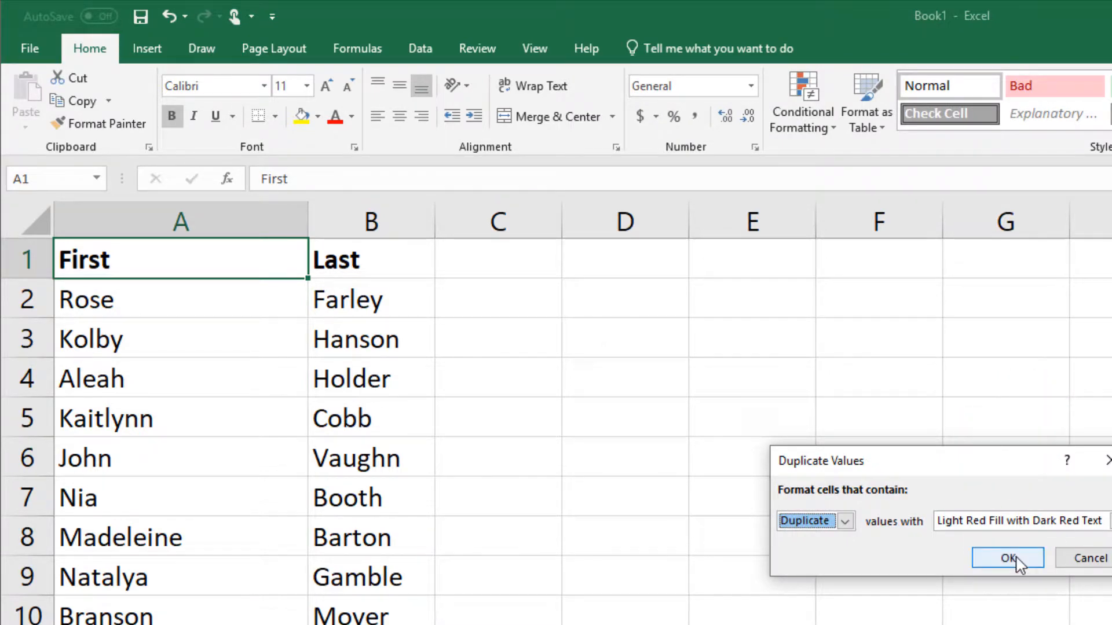
{"action": "left_click", "coordinate": [1010, 559]}
Examine the highlighted duplicate entries throughout the First and Last name columns, and clear the range selection.
{"action": "scroll", "coordinate": [623, 479], "scroll_direction": "down", "scroll_amount": 9}
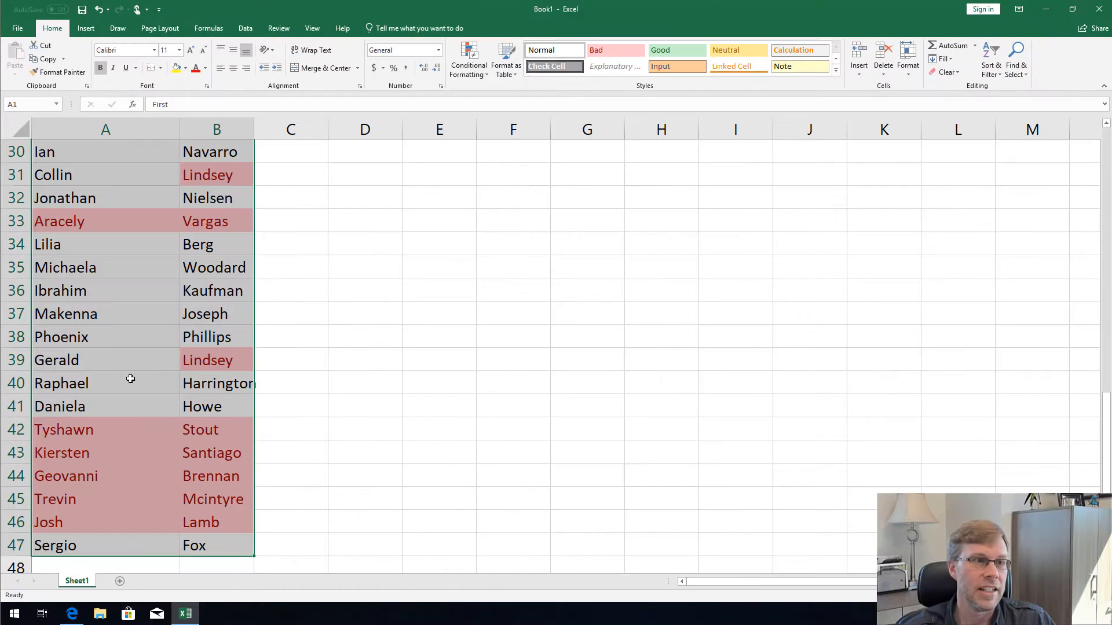
{"action": "scroll", "coordinate": [85, 429], "scroll_direction": "up", "scroll_amount": 1}
{"action": "scroll", "coordinate": [90, 510], "scroll_direction": "down", "scroll_amount": 3}
{"action": "scroll", "coordinate": [119, 417], "scroll_direction": "up", "scroll_amount": 9}
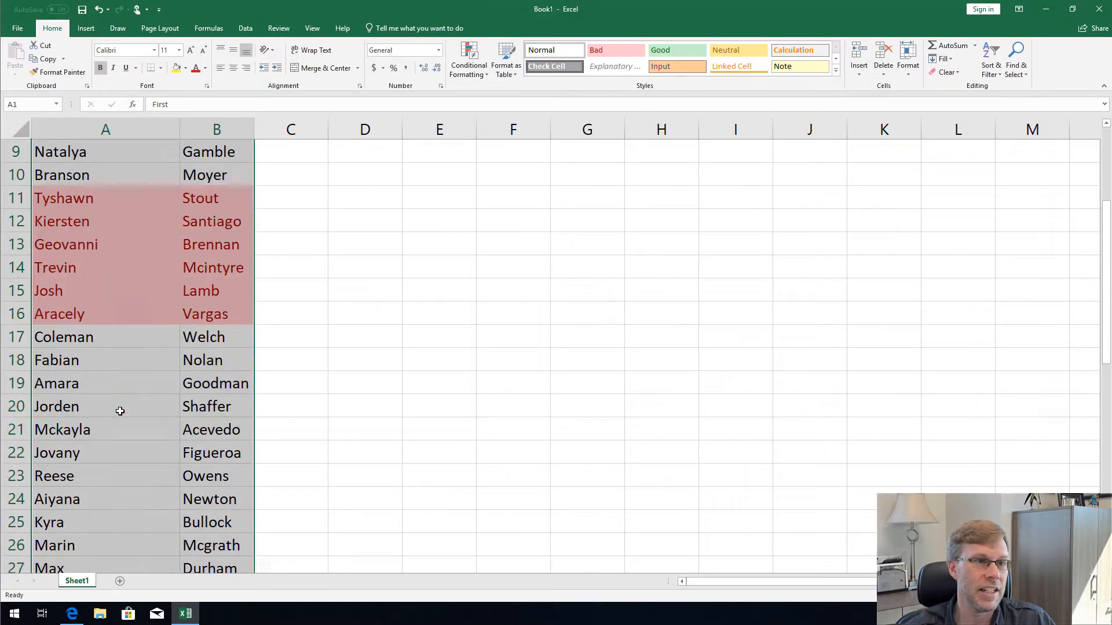
{"action": "scroll", "coordinate": [120, 400], "scroll_direction": "up", "scroll_amount": 3}
{"action": "scroll", "coordinate": [115, 391], "scroll_direction": "down", "scroll_amount": 6}
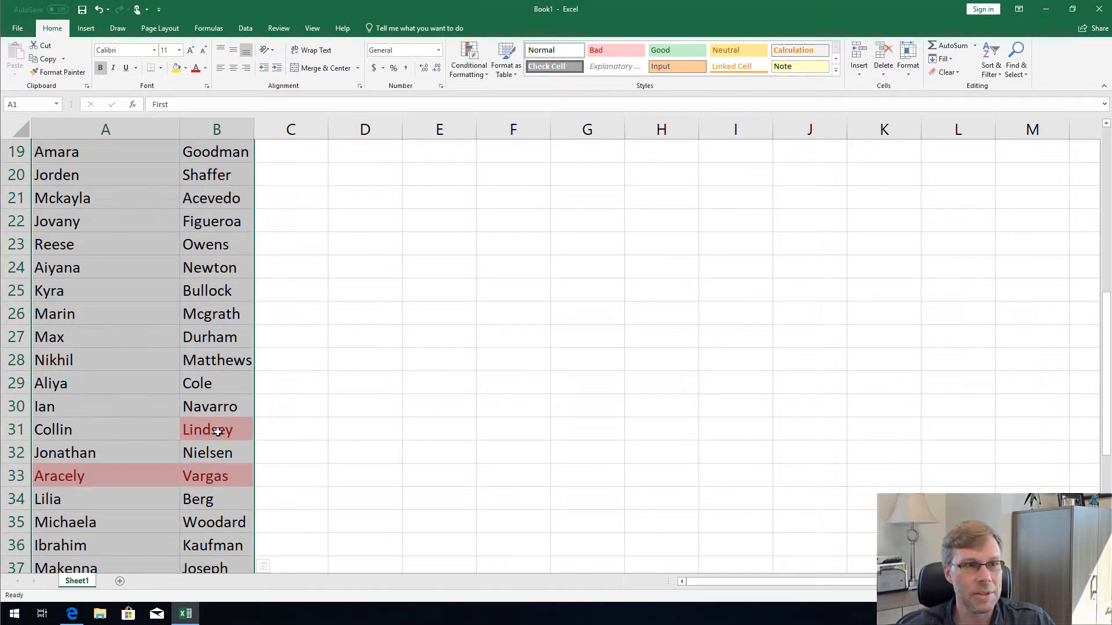
{"action": "scroll", "coordinate": [218, 431], "scroll_direction": "down", "scroll_amount": 3}
{"action": "scroll", "coordinate": [257, 410], "scroll_direction": "up", "scroll_amount": 9}
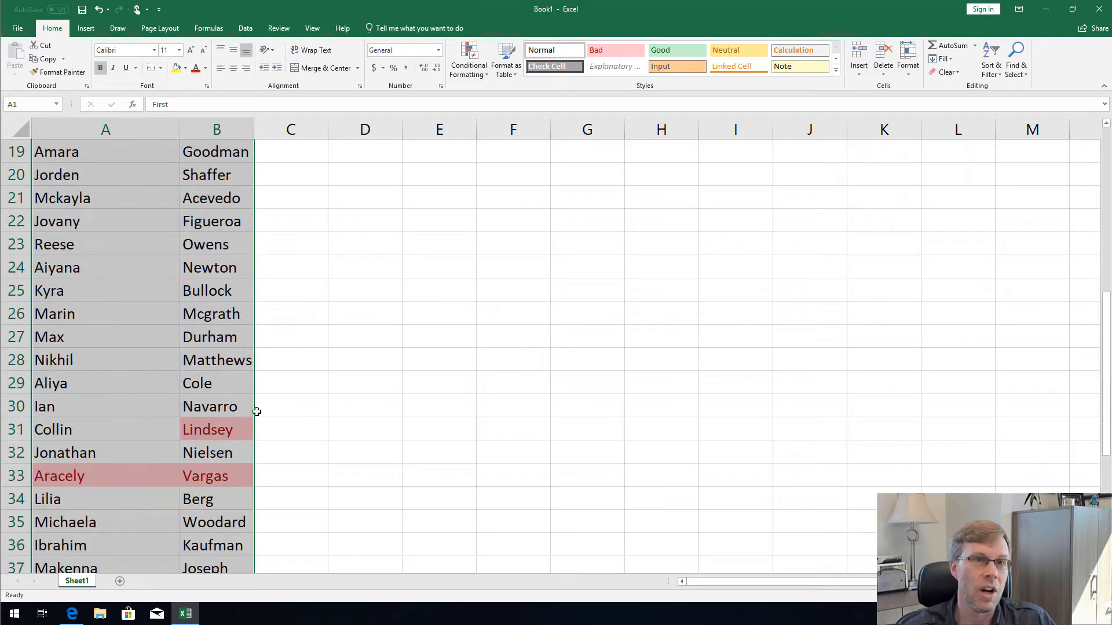
{"action": "left_click", "coordinate": [364, 276]}
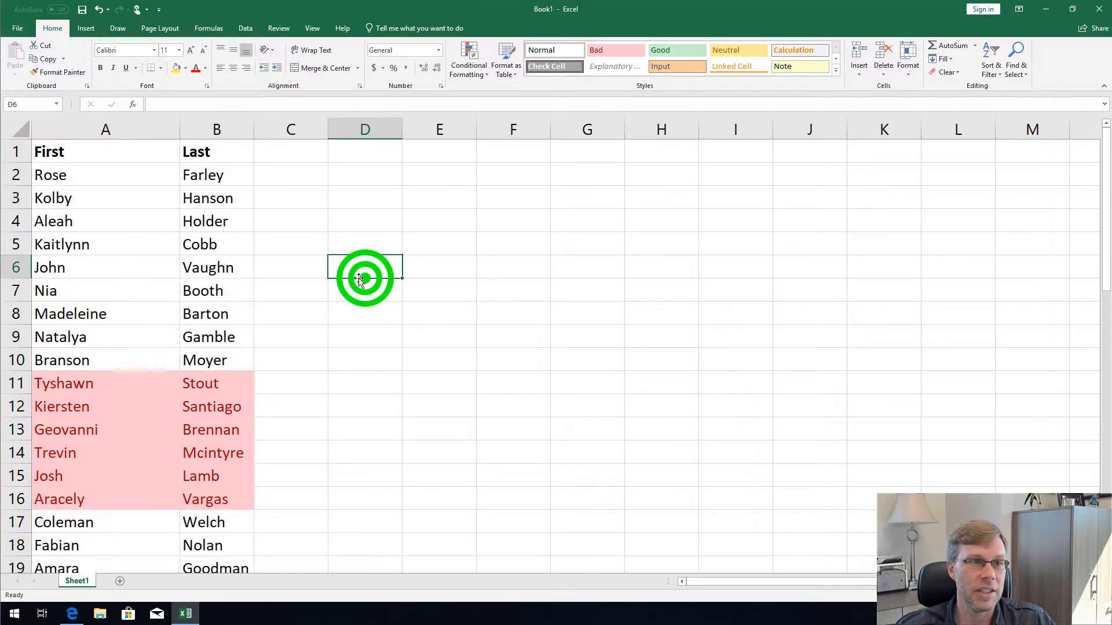
Remove duplicate rows from A1:B47, treating the data as having headers and comparing both the First and Last columns.
{"action": "left_click", "coordinate": [65, 151]}
{"action": "left_click_drag", "start_coordinate": [103, 161], "coordinate": [222, 538]}
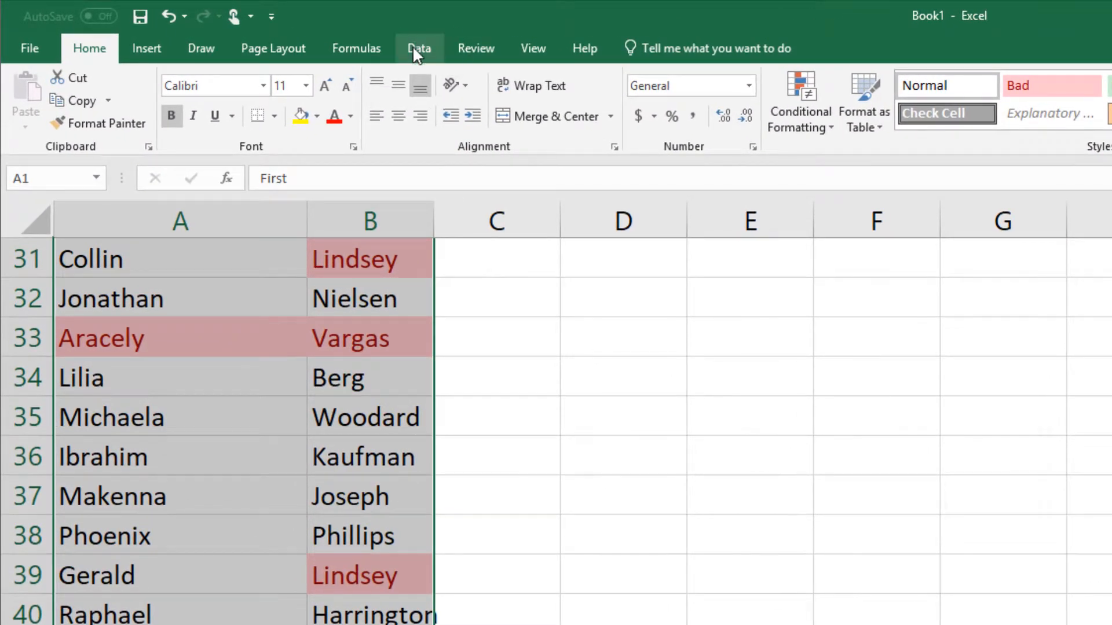
{"action": "left_click", "coordinate": [412, 46]}
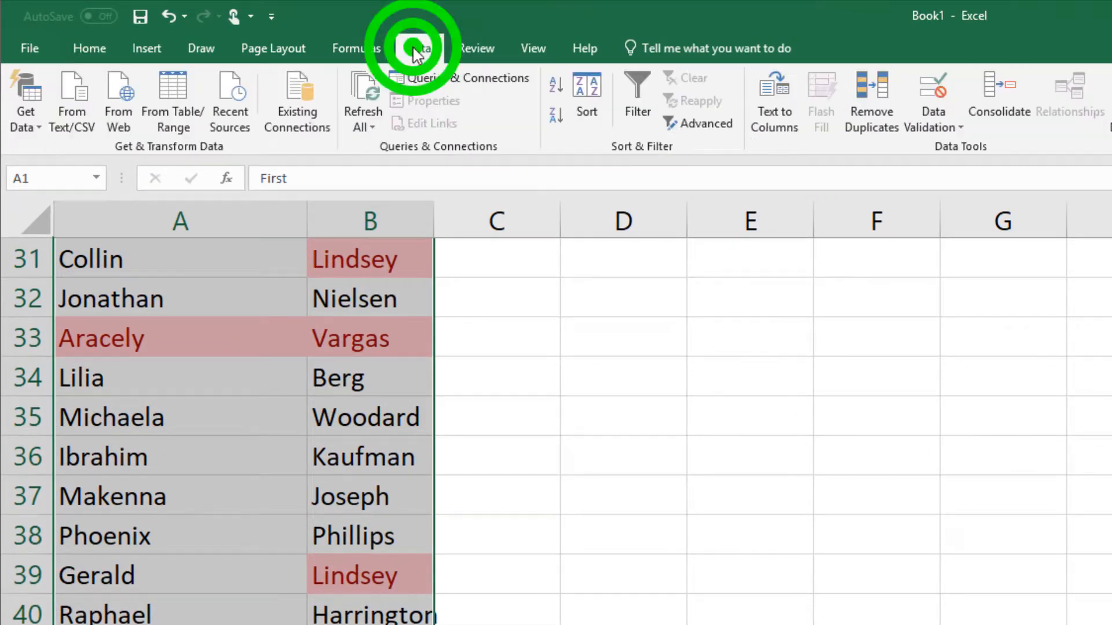
{"action": "left_click", "coordinate": [880, 133]}
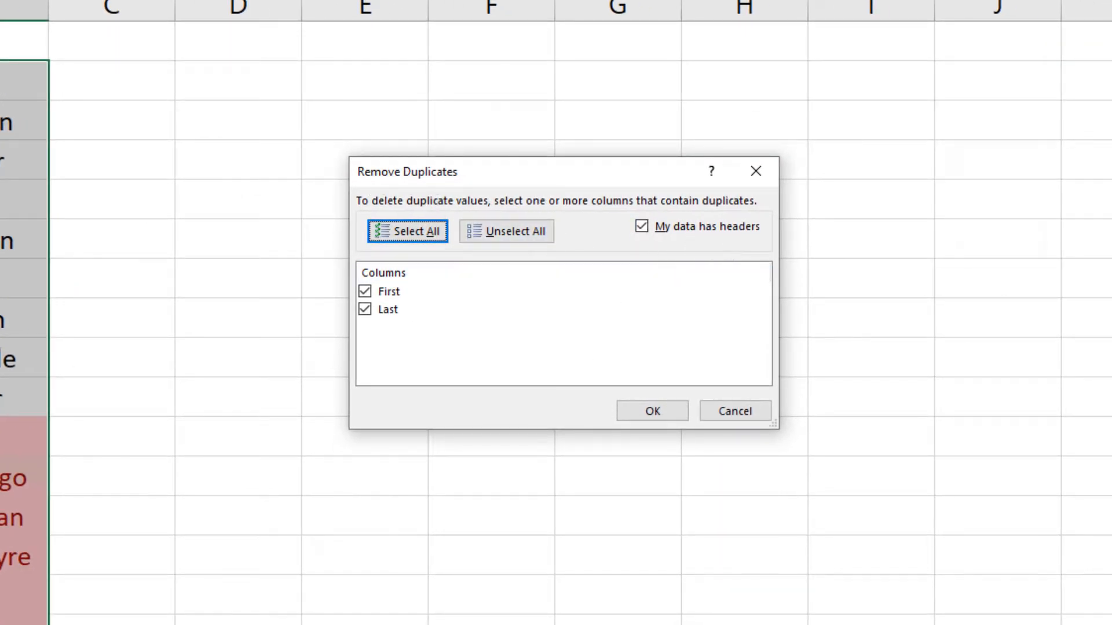
{"action": "left_click", "coordinate": [365, 309]}
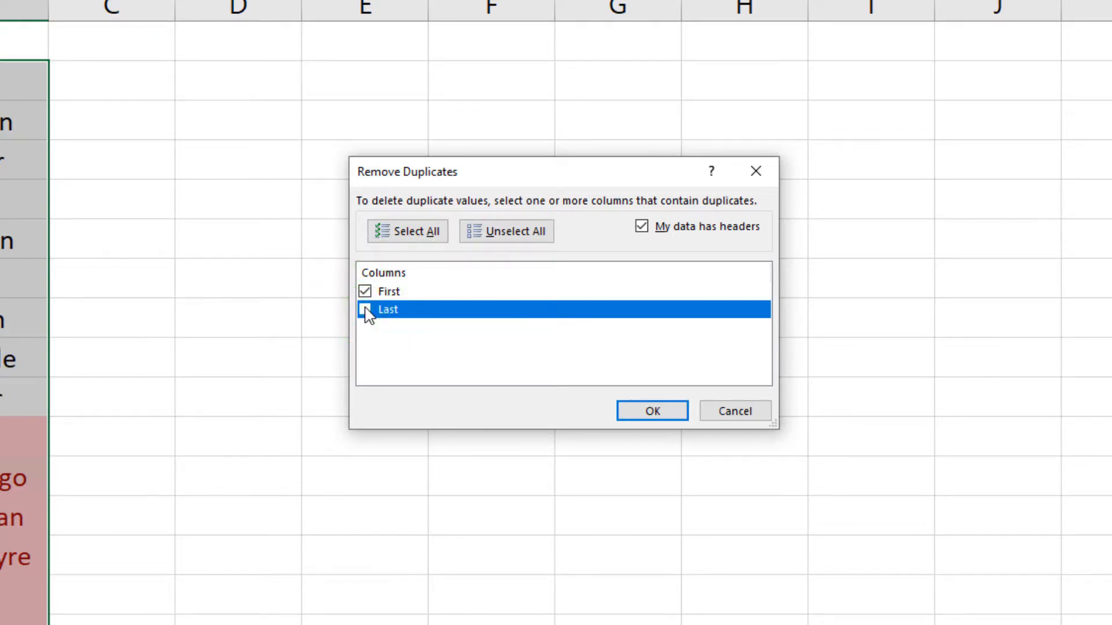
{"action": "left_click", "coordinate": [365, 310]}
{"action": "left_click", "coordinate": [641, 408]}
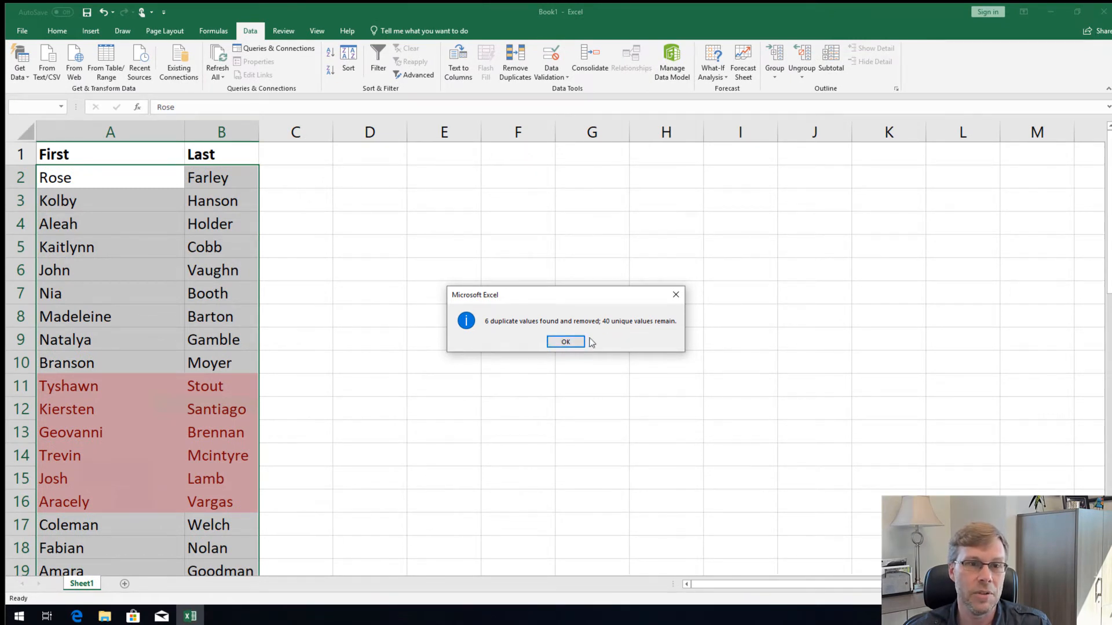
{"action": "left_click", "coordinate": [572, 342]}
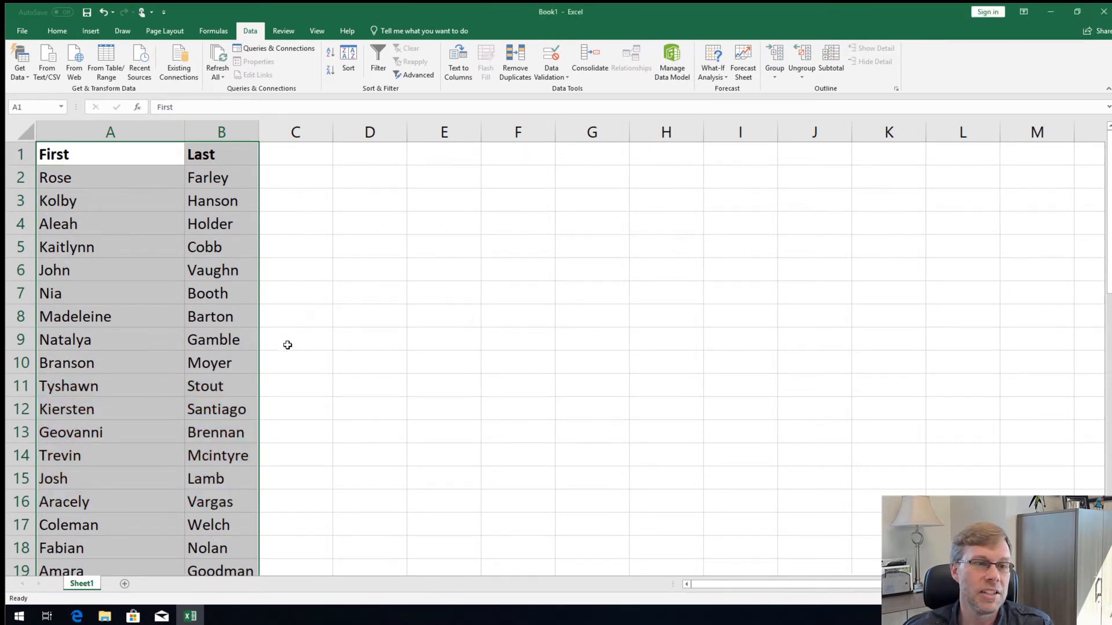
Clear the conditional formatting rules from the entire sheet, deselect the name range and check the cleaned list.
{"action": "scroll", "coordinate": [288, 345], "scroll_direction": "down", "scroll_amount": 9}
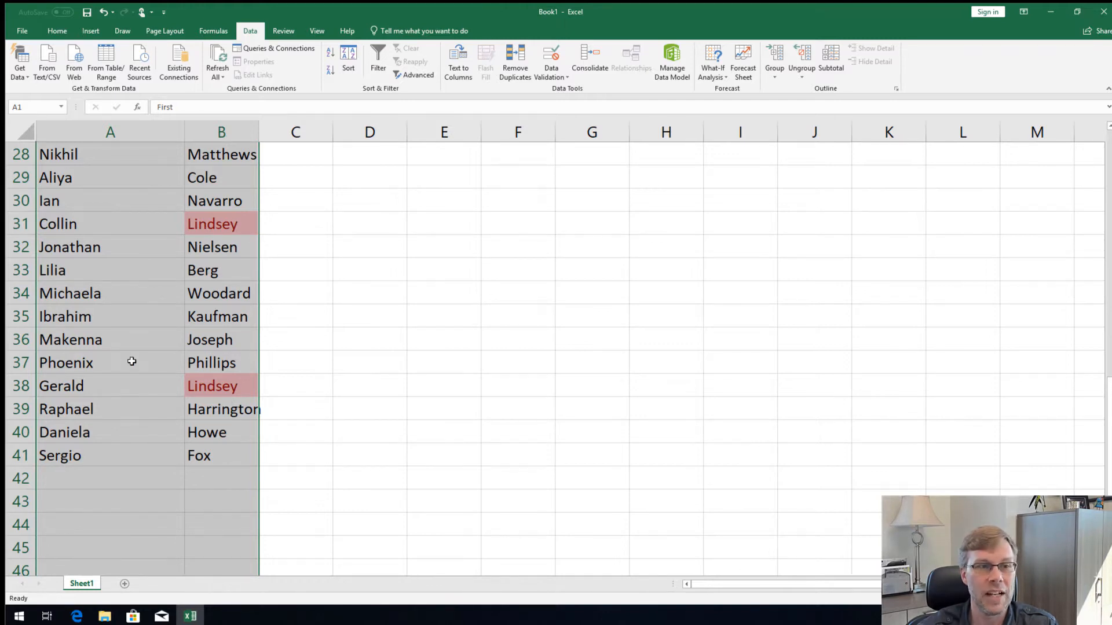
{"action": "scroll", "coordinate": [134, 370], "scroll_direction": "up", "scroll_amount": 9}
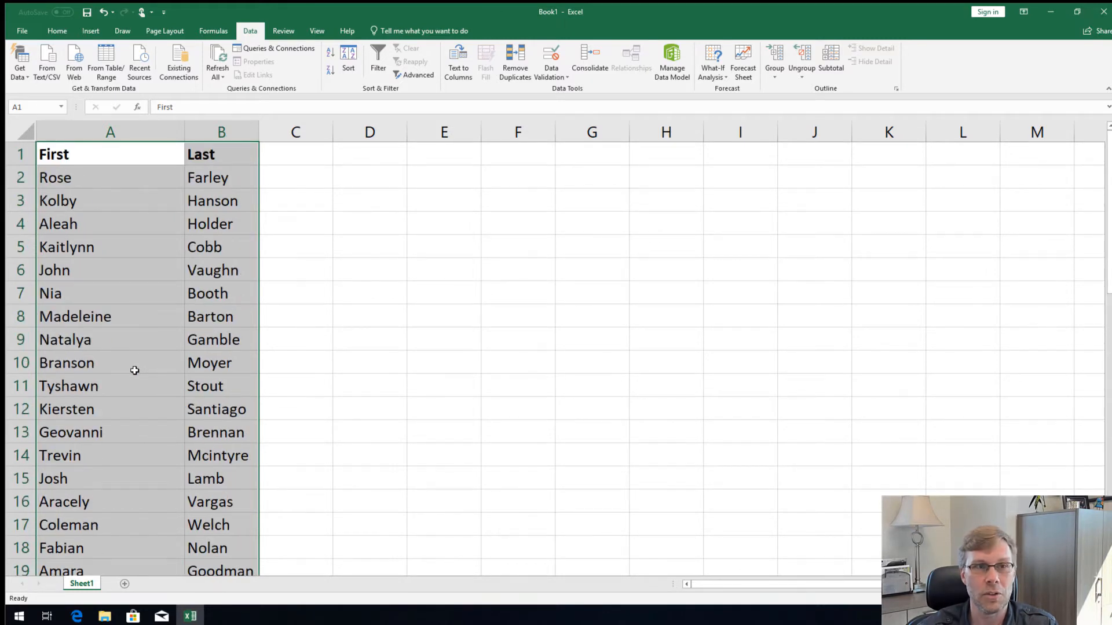
{"action": "left_click", "coordinate": [57, 31]}
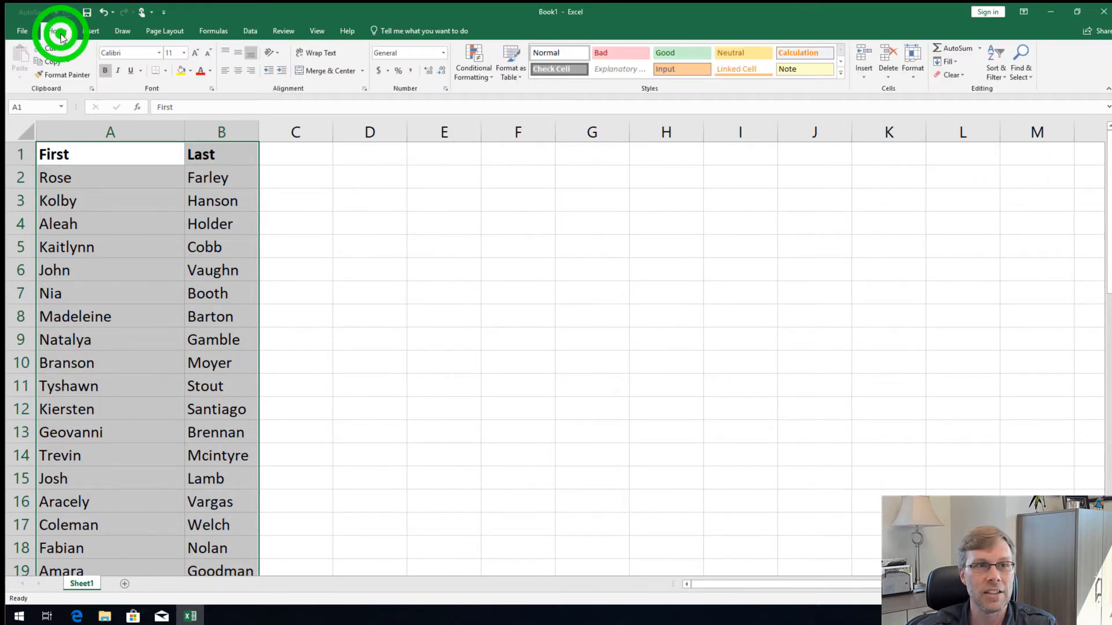
{"action": "left_click", "coordinate": [475, 70]}
{"action": "left_click", "coordinate": [496, 233]}
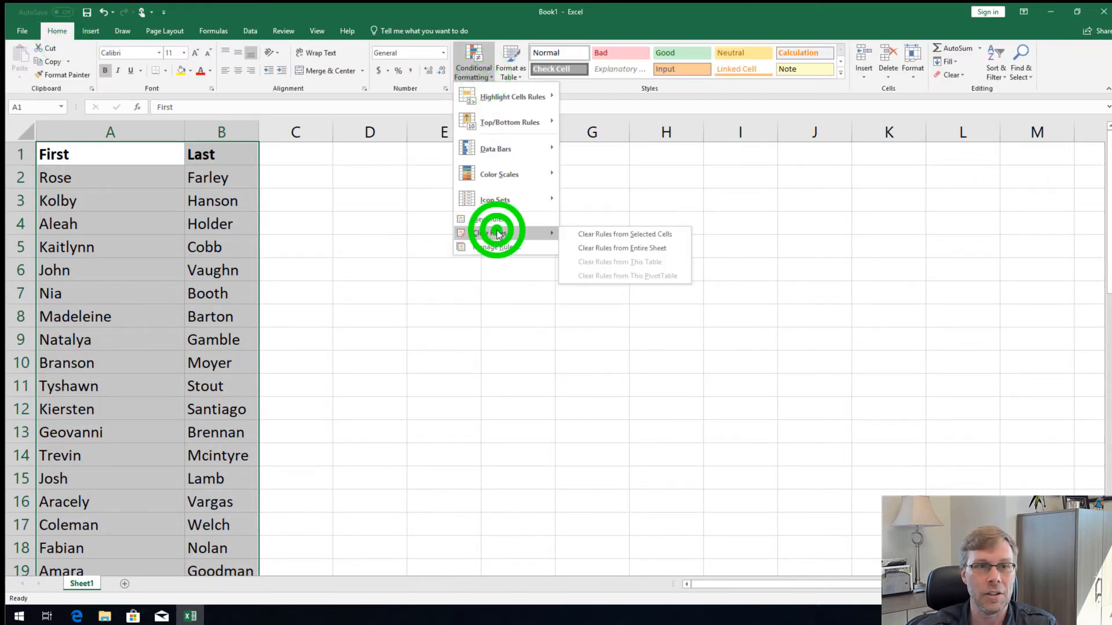
{"action": "left_click", "coordinate": [591, 247]}
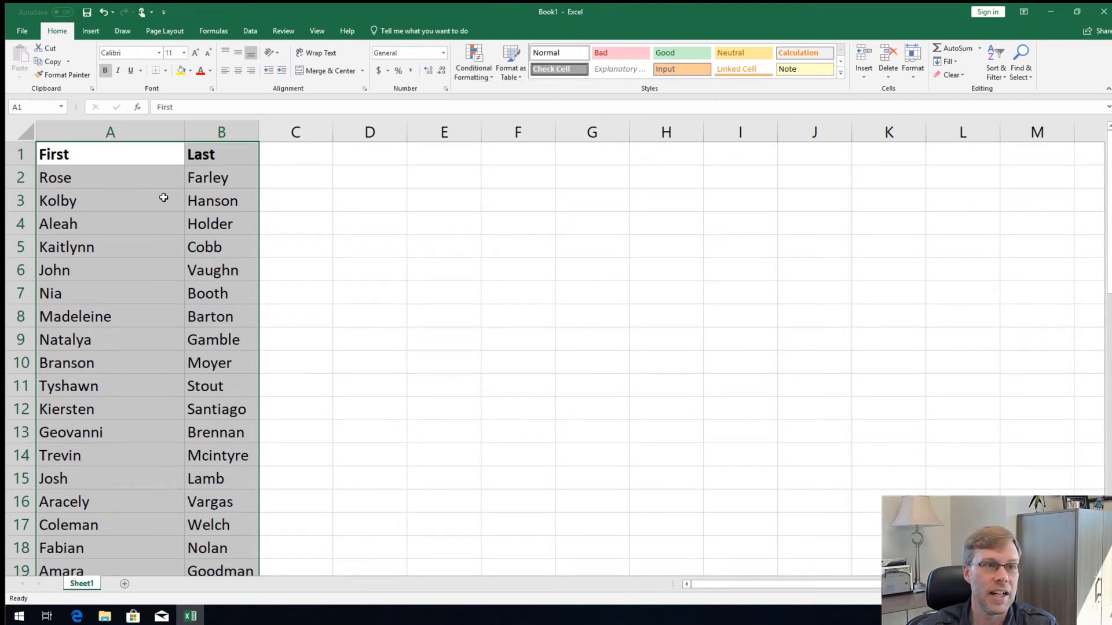
{"action": "scroll", "coordinate": [164, 198], "scroll_direction": "down", "scroll_amount": 14}
{"action": "scroll", "coordinate": [164, 198], "scroll_direction": "up", "scroll_amount": 3}
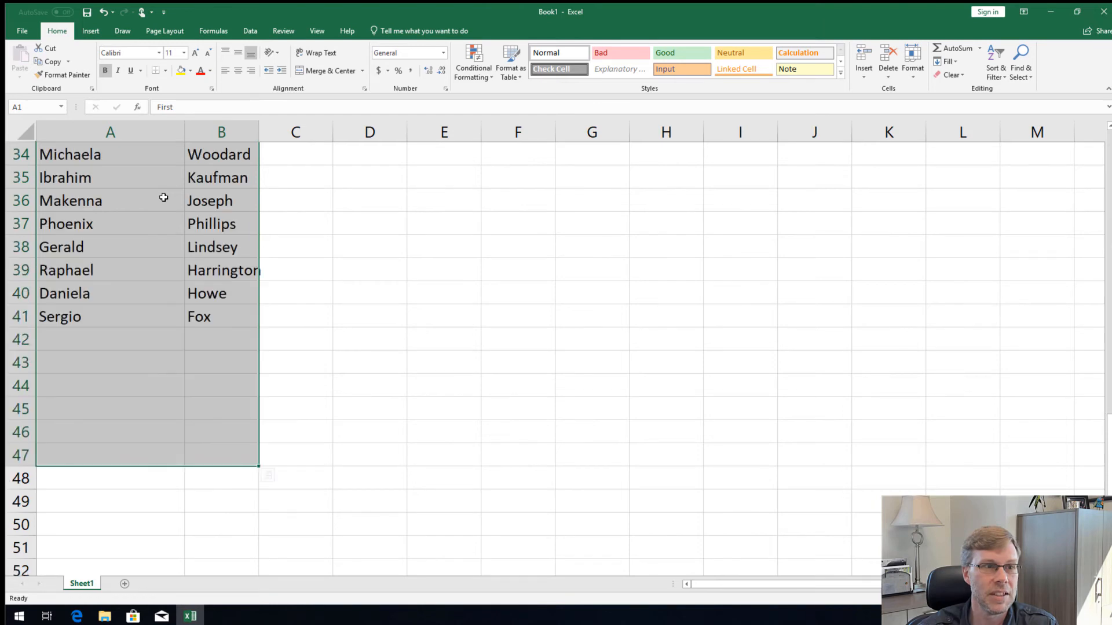
{"action": "scroll", "coordinate": [163, 197], "scroll_direction": "up", "scroll_amount": 2}
{"action": "left_click", "coordinate": [152, 426]}
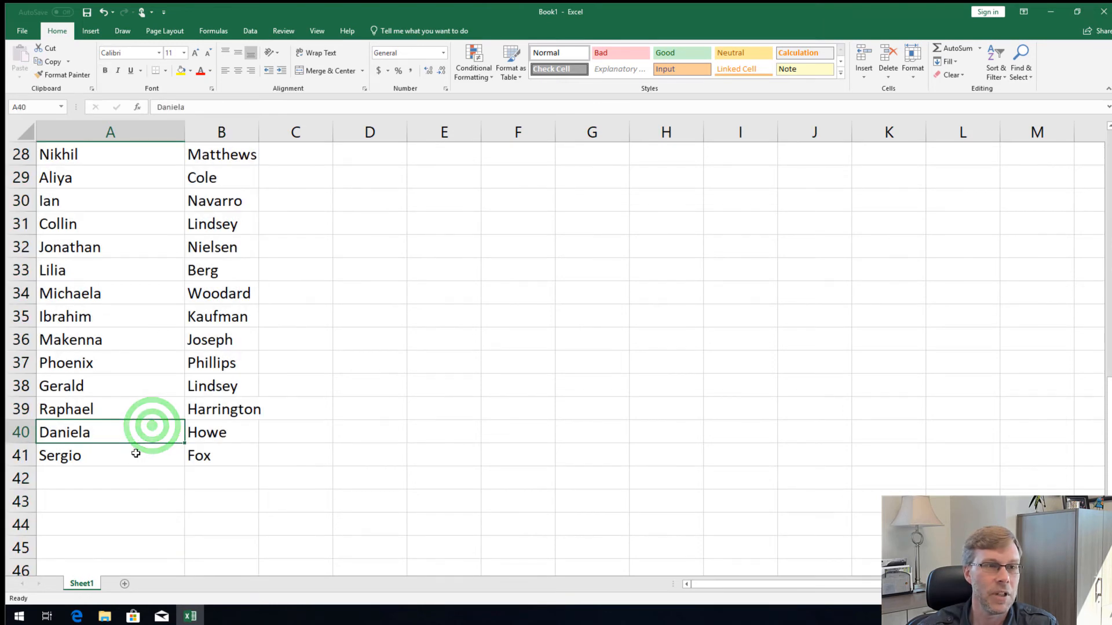
{"action": "scroll", "coordinate": [136, 454], "scroll_direction": "up", "scroll_amount": 9}
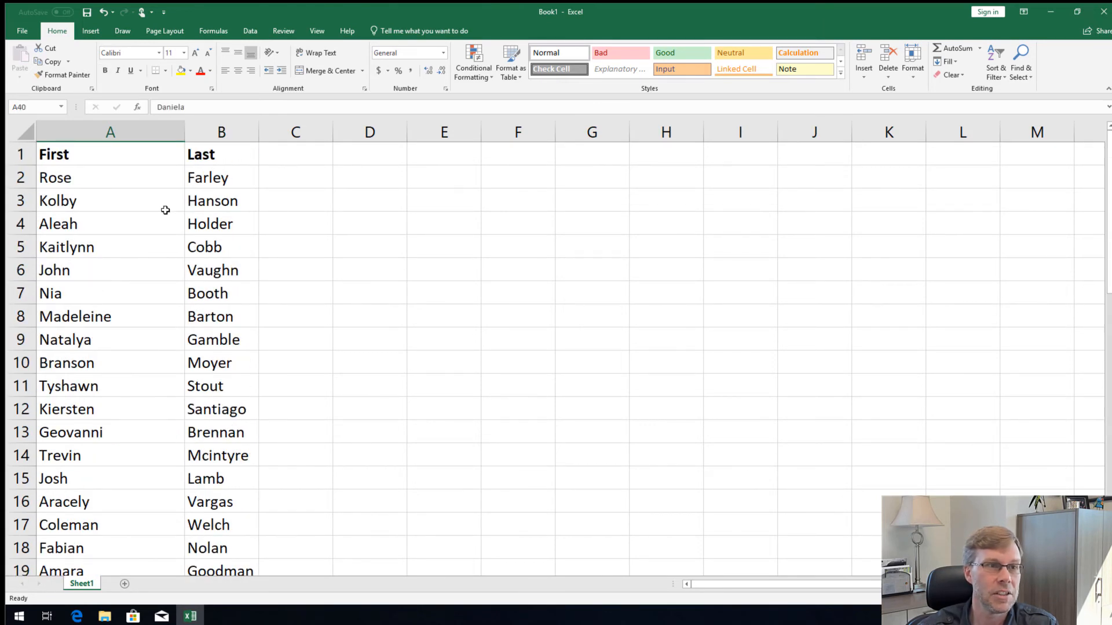